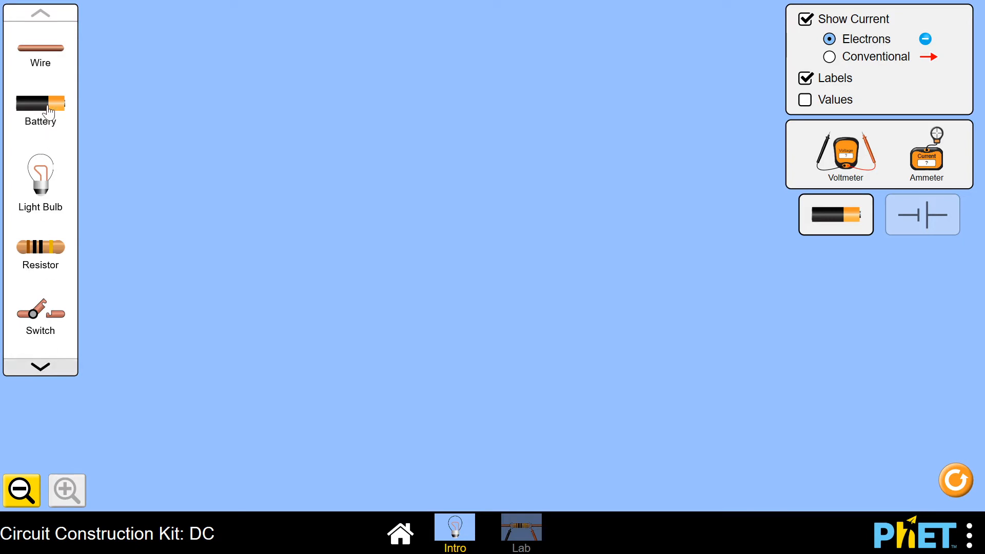
pyautogui.click(55, 371)
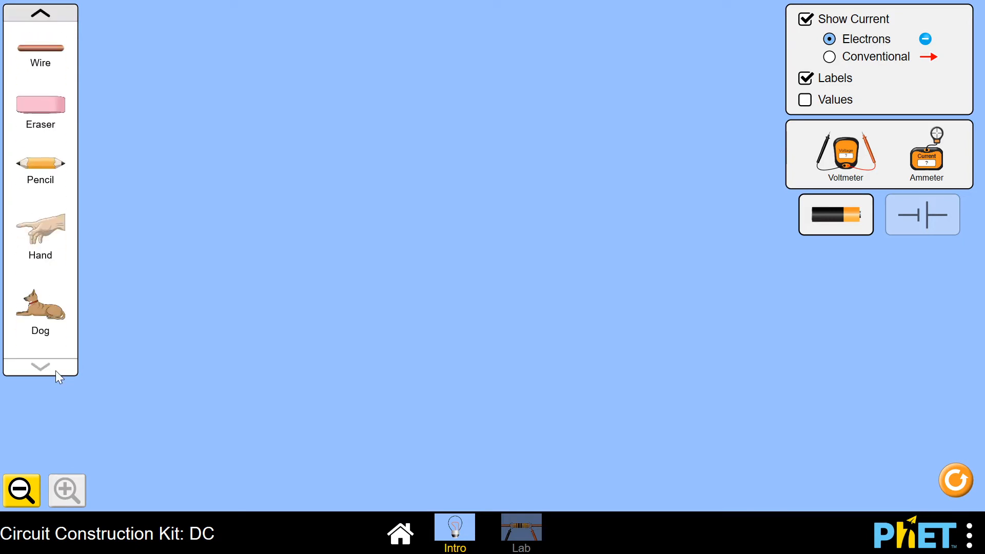
pyautogui.click(38, 21)
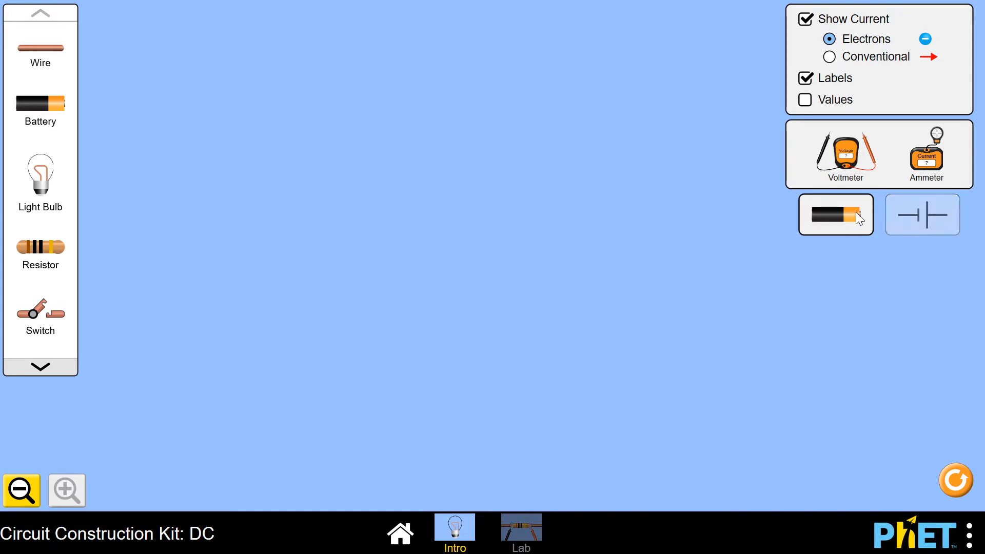
# Step: Switch to schematic symbols and place a battery upright in the work area with the current display hidden
pyautogui.click(927, 222)
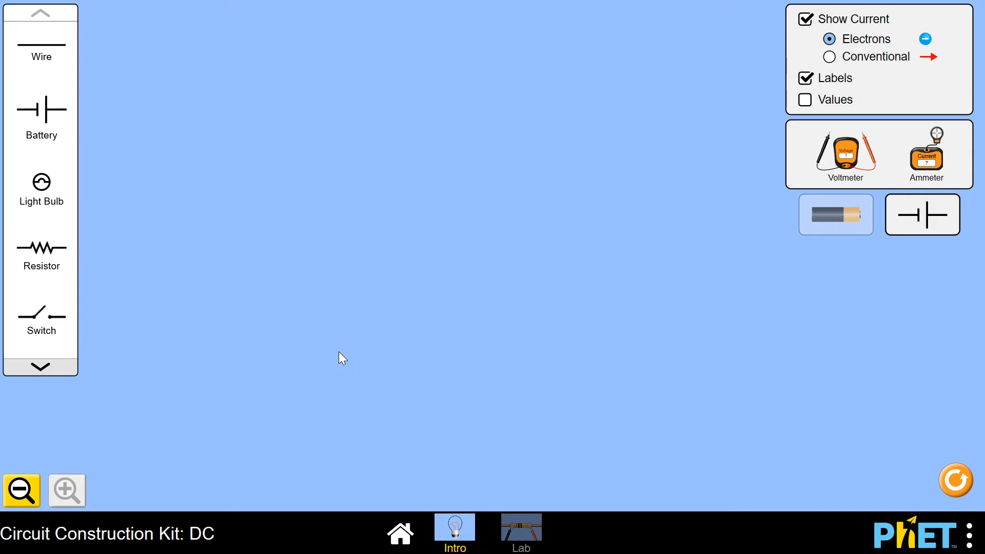
pyautogui.moveTo(46, 117); pyautogui.dragTo(248, 246)
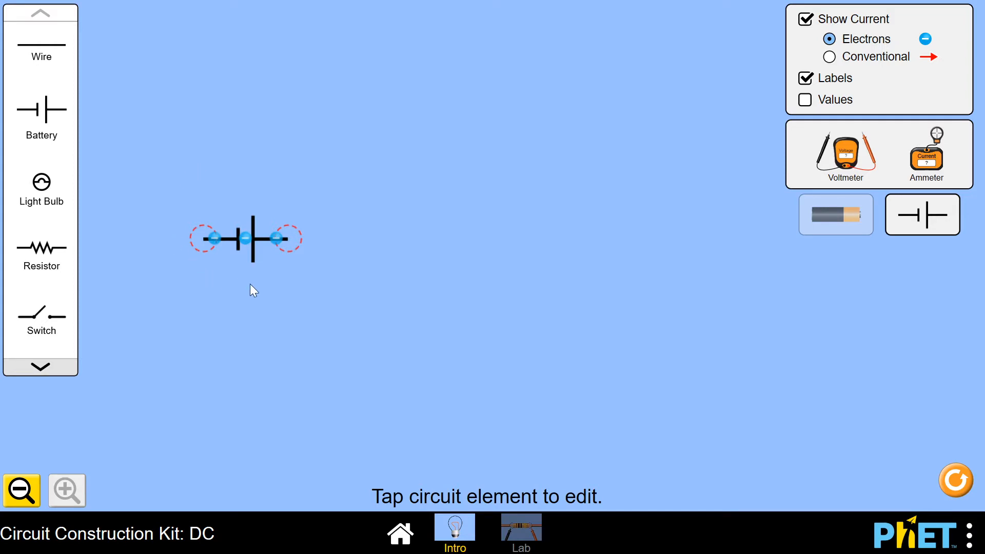
pyautogui.click(806, 23)
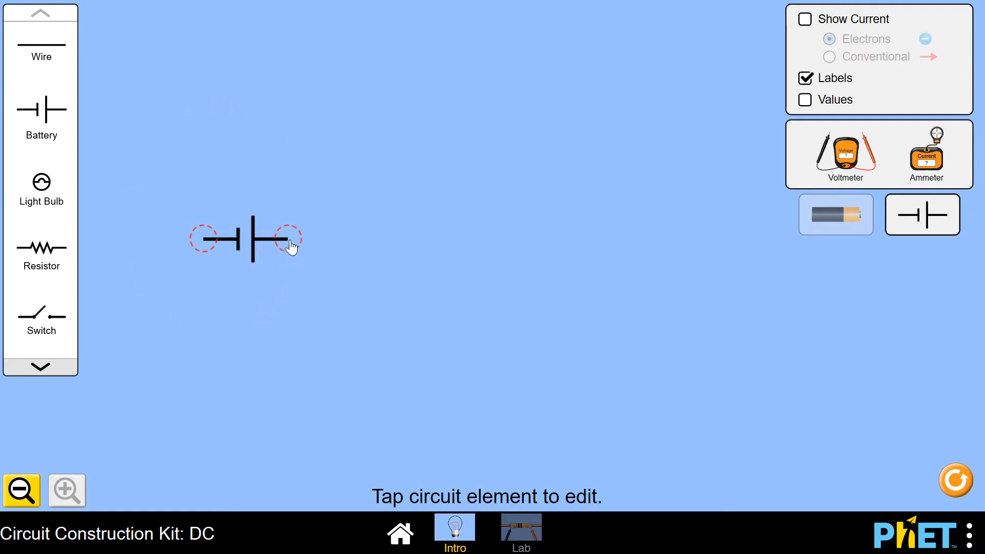
pyautogui.moveTo(291, 247); pyautogui.dragTo(221, 186)
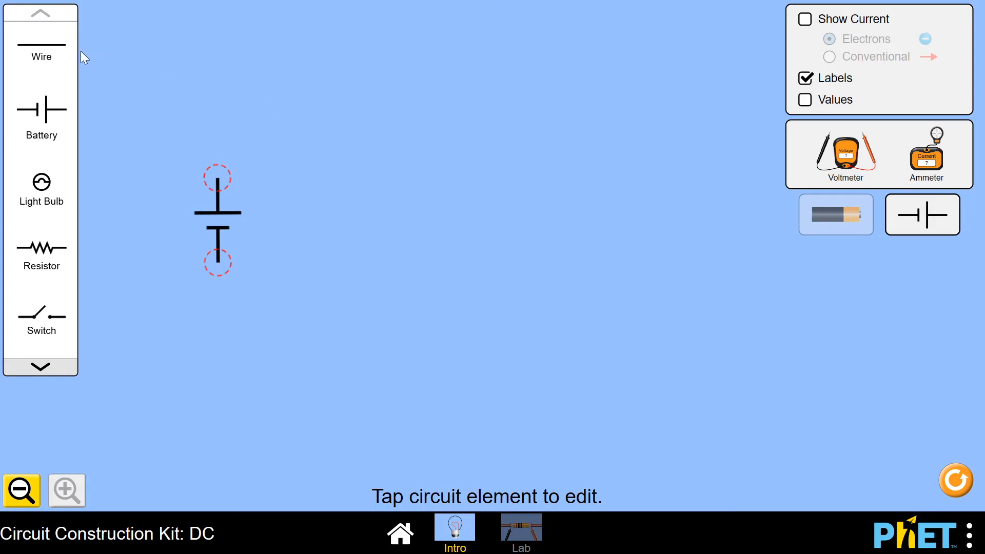
# Step: Connect a short vertical wire to the battery's upper terminal and extend a horizontal wire rightward from its top end
pyautogui.moveTo(59, 53); pyautogui.dragTo(277, 74)
pyautogui.moveTo(234, 70); pyautogui.dragTo(217, 178)
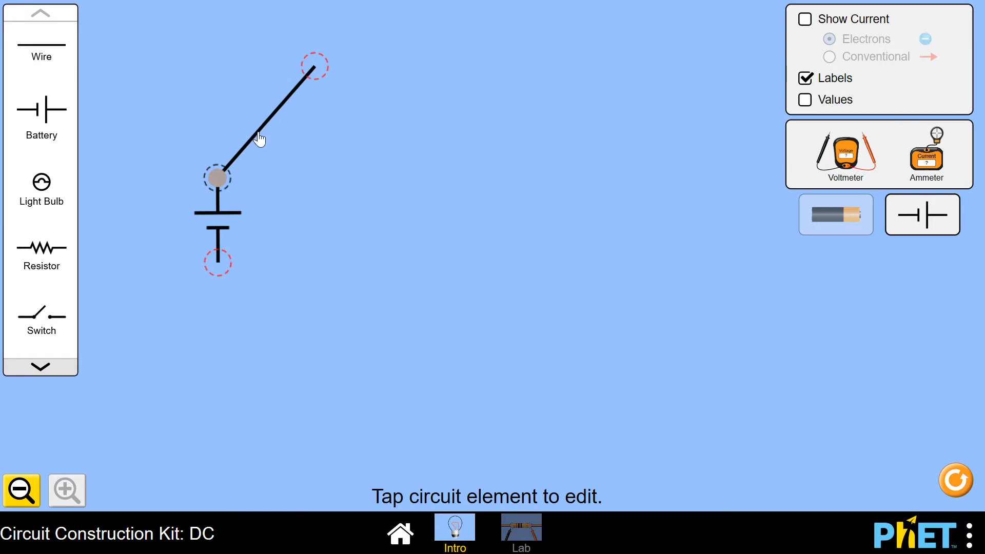
pyautogui.moveTo(322, 74); pyautogui.dragTo(222, 115)
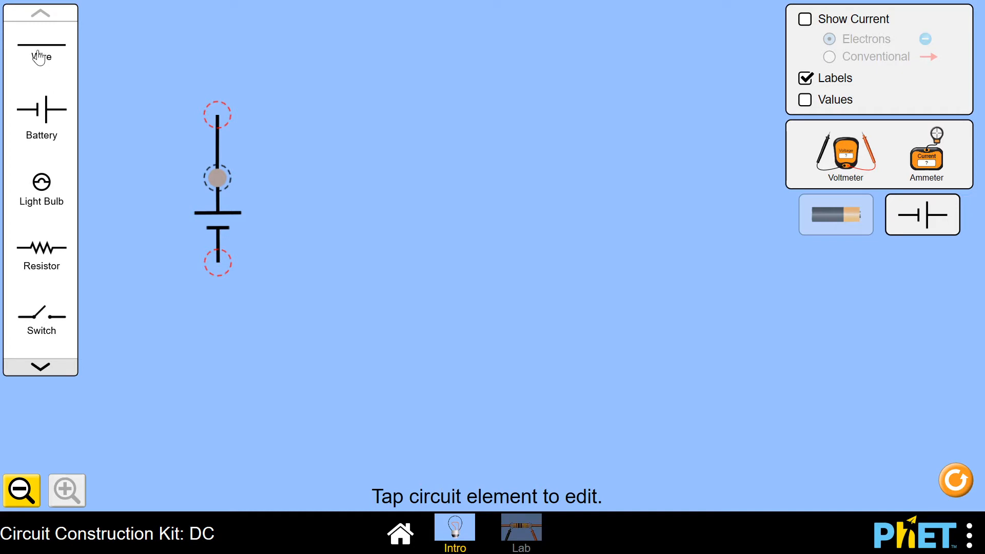
pyautogui.moveTo(44, 47); pyautogui.dragTo(219, 116)
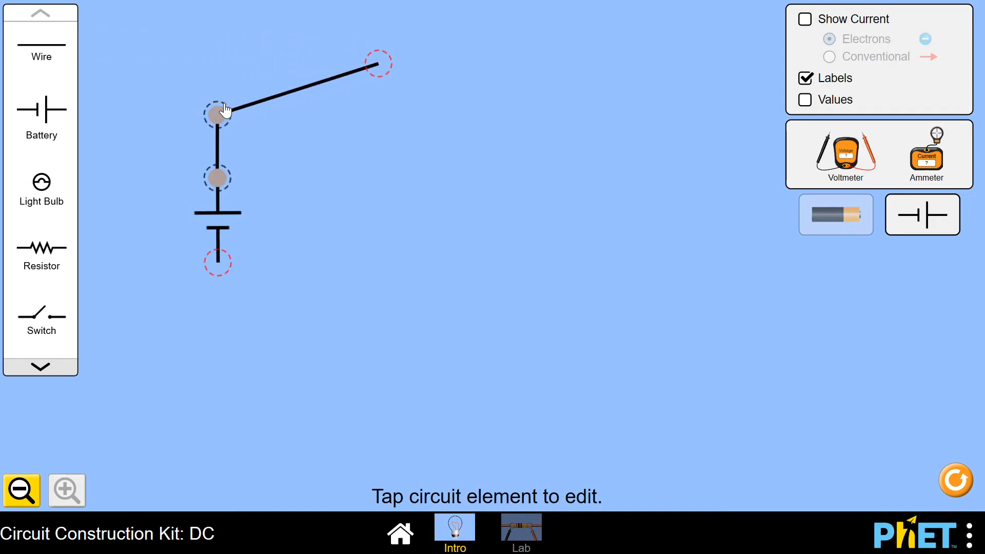
pyautogui.moveTo(376, 63); pyautogui.dragTo(386, 116)
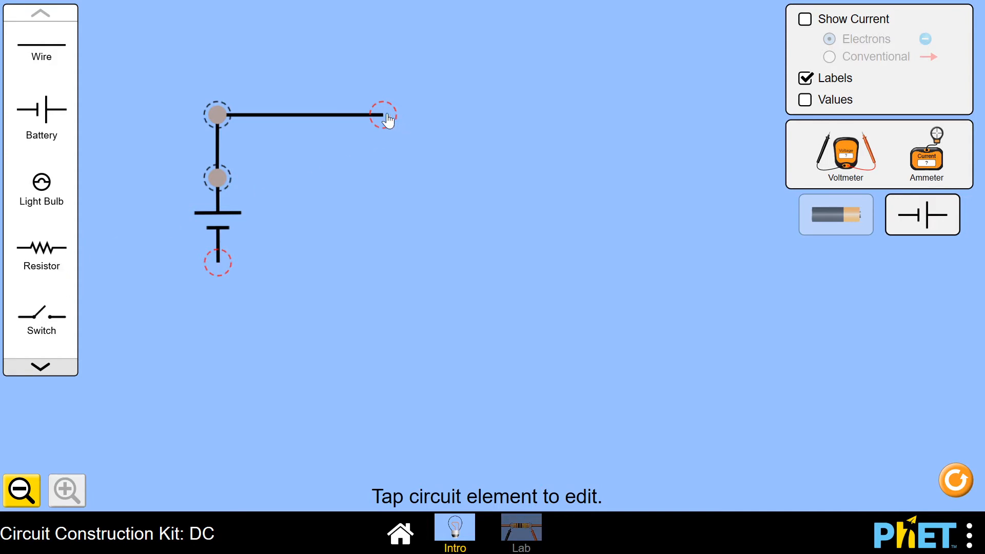
pyautogui.moveTo(386, 120)
pyautogui.mouseDown()
pyautogui.moveTo(409, 123)
pyautogui.moveTo(387, 121)
pyautogui.mouseUp()
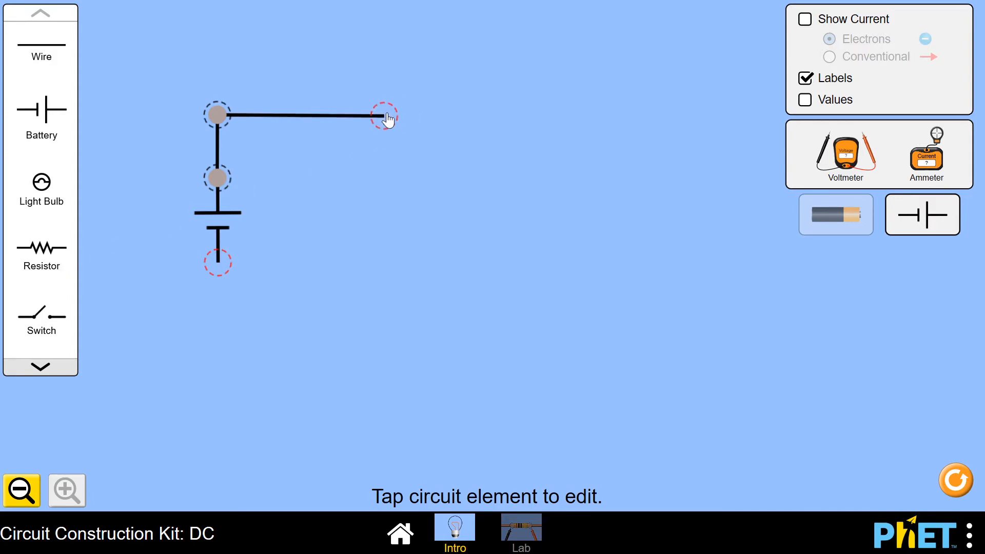
# Step: Add a resistor at the end of the horizontal wire and close the rectangular loop with wires back to the battery's lower terminal
pyautogui.moveTo(51, 250); pyautogui.dragTo(431, 121)
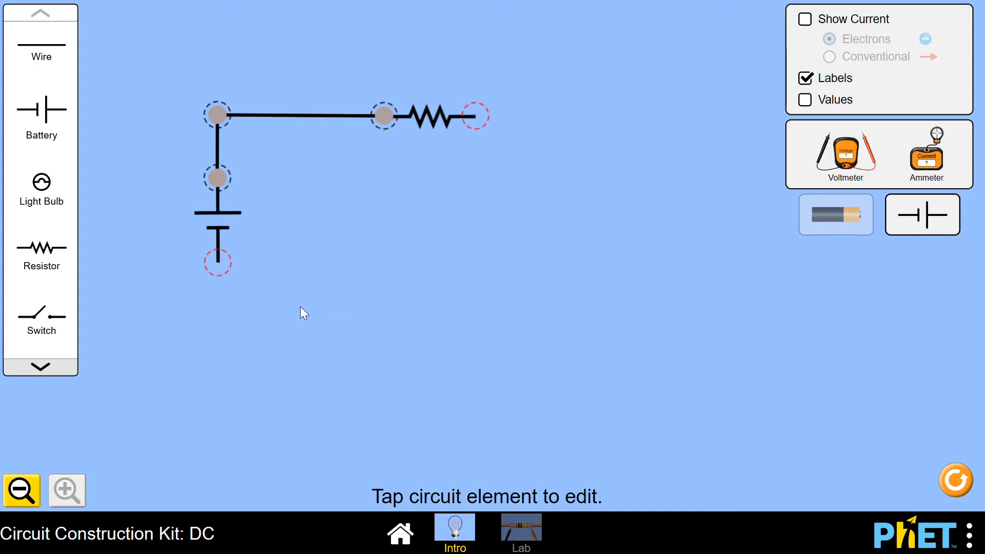
pyautogui.moveTo(41, 45); pyautogui.dragTo(530, 126)
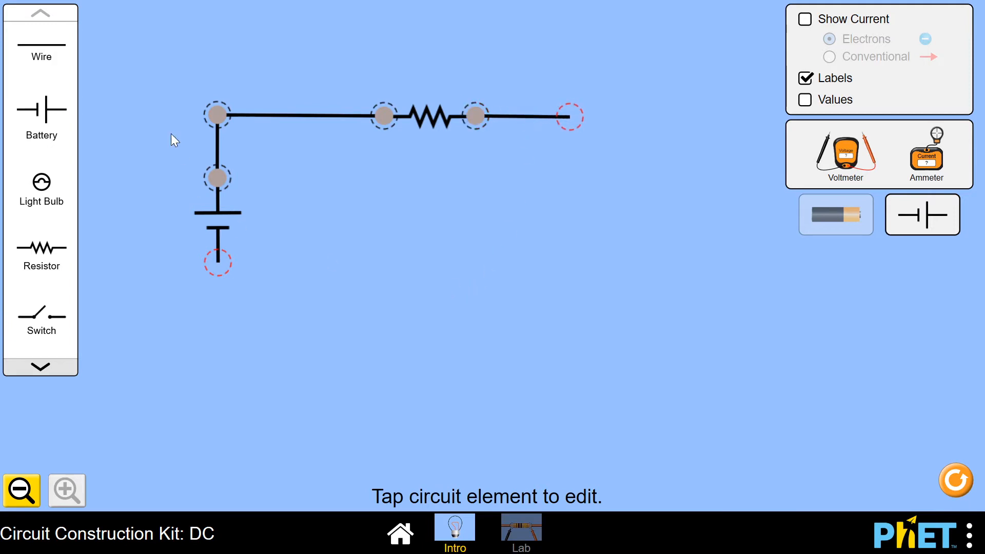
pyautogui.moveTo(75, 55); pyautogui.dragTo(576, 285)
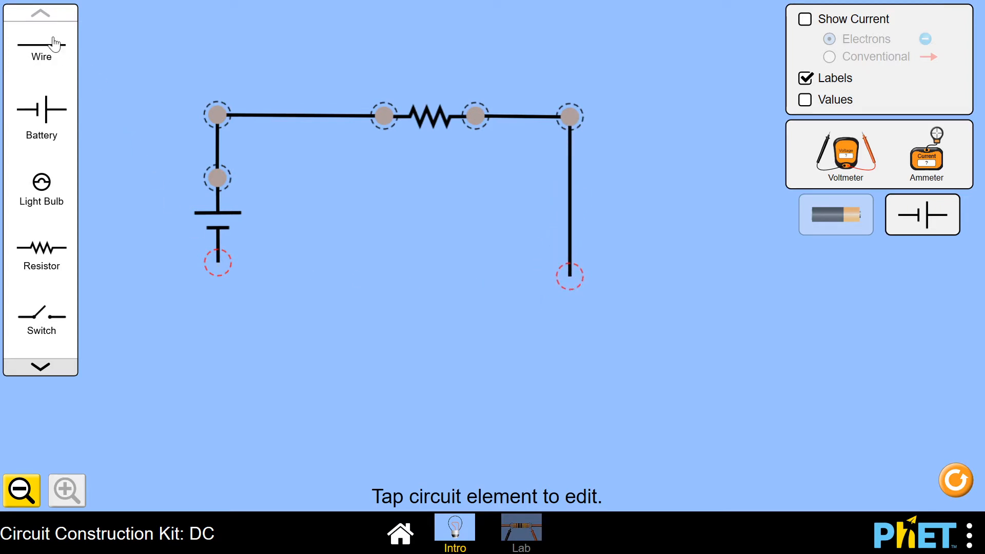
pyautogui.moveTo(52, 45); pyautogui.dragTo(269, 291)
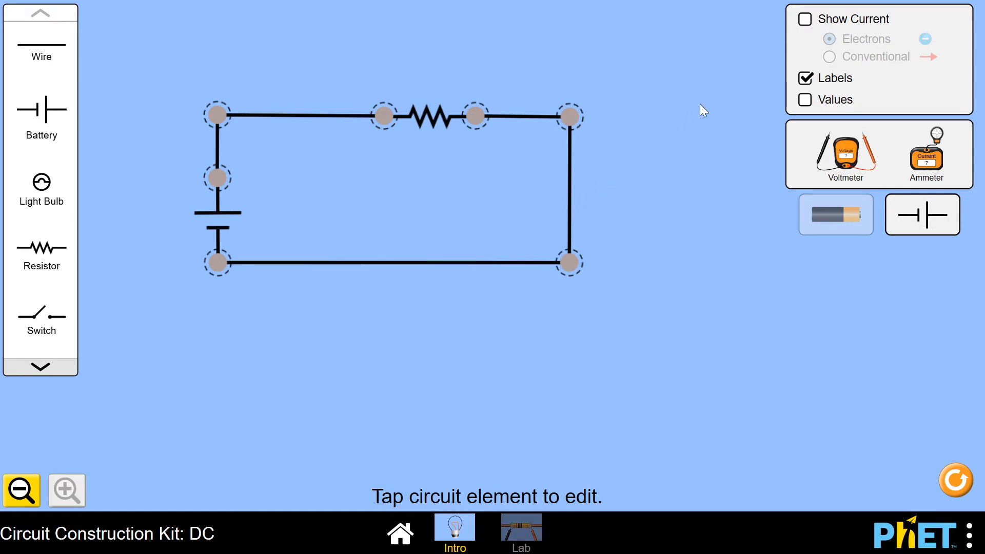
# Step: Show the current as conventional flow, return it to electrons, and display the component values
pyautogui.click(806, 20)
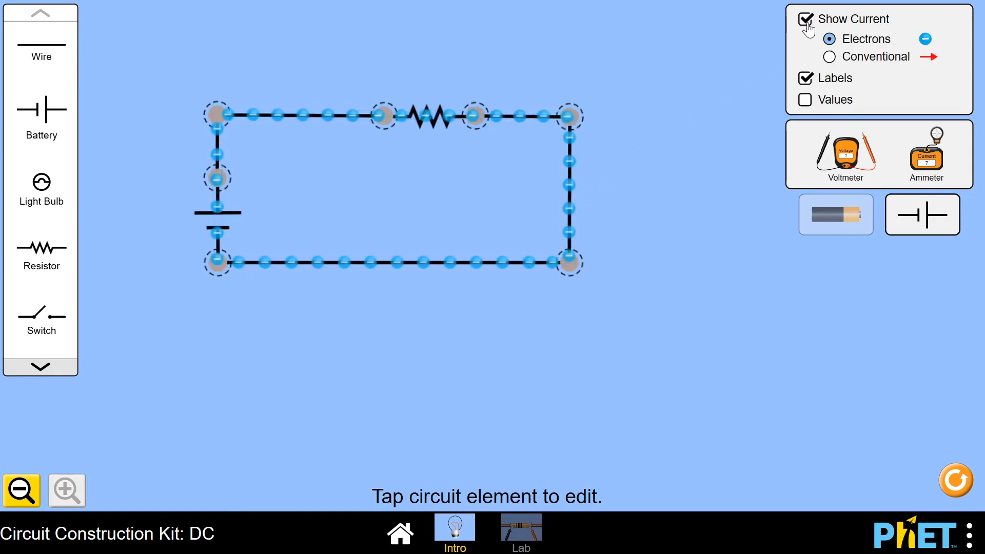
pyautogui.click(830, 57)
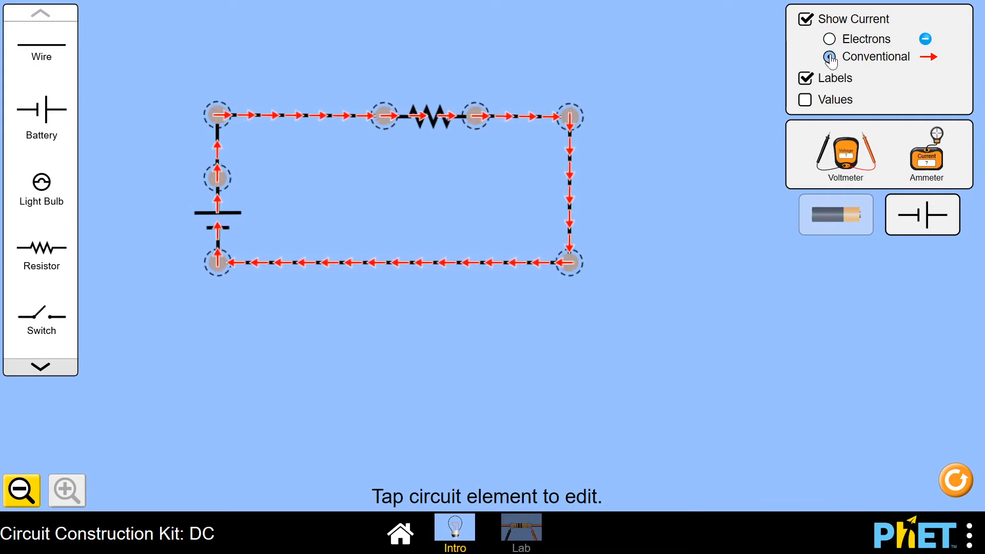
pyautogui.click(830, 39)
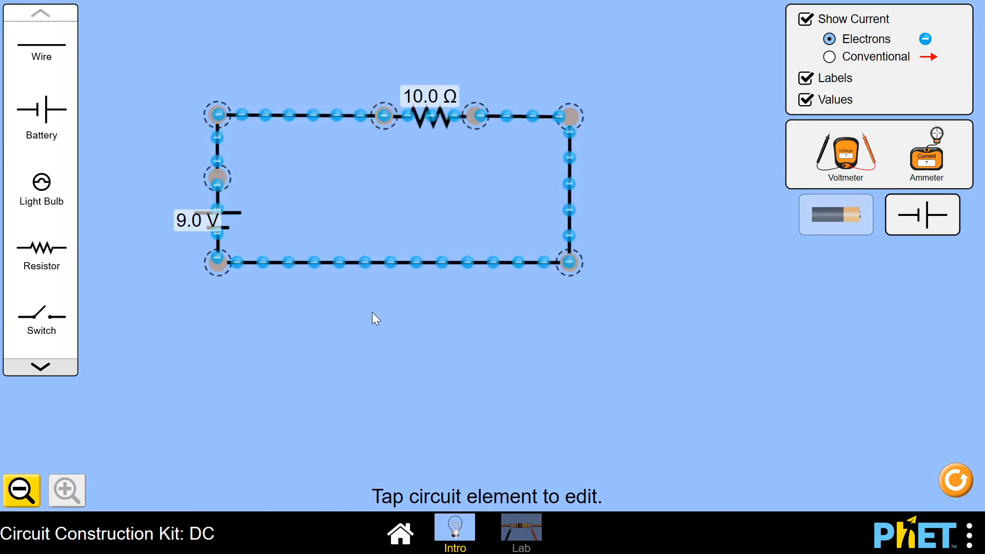
# Step: Raise the battery's voltage to 120 V and bring it back down to 9 V
pyautogui.click(234, 223)
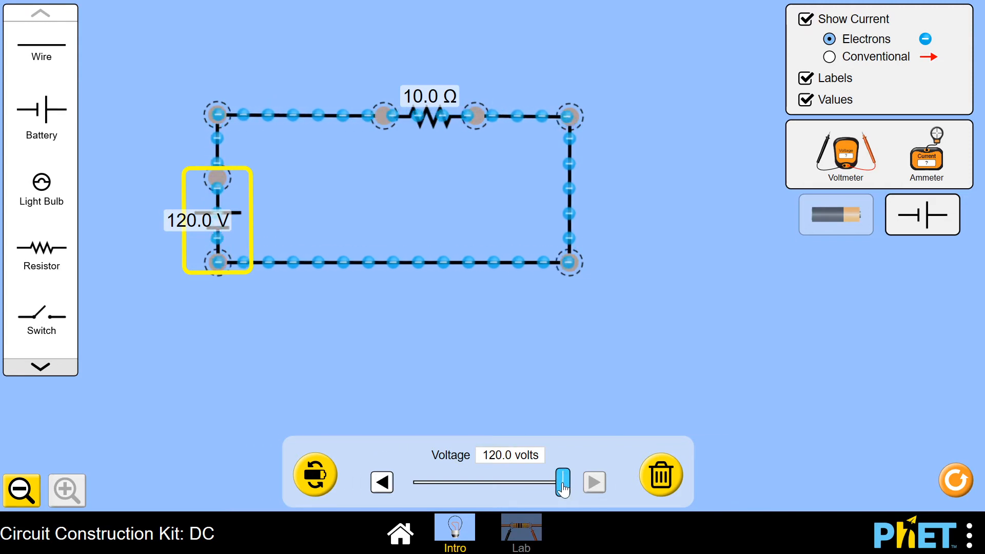
pyautogui.moveTo(563, 487); pyautogui.dragTo(428, 487)
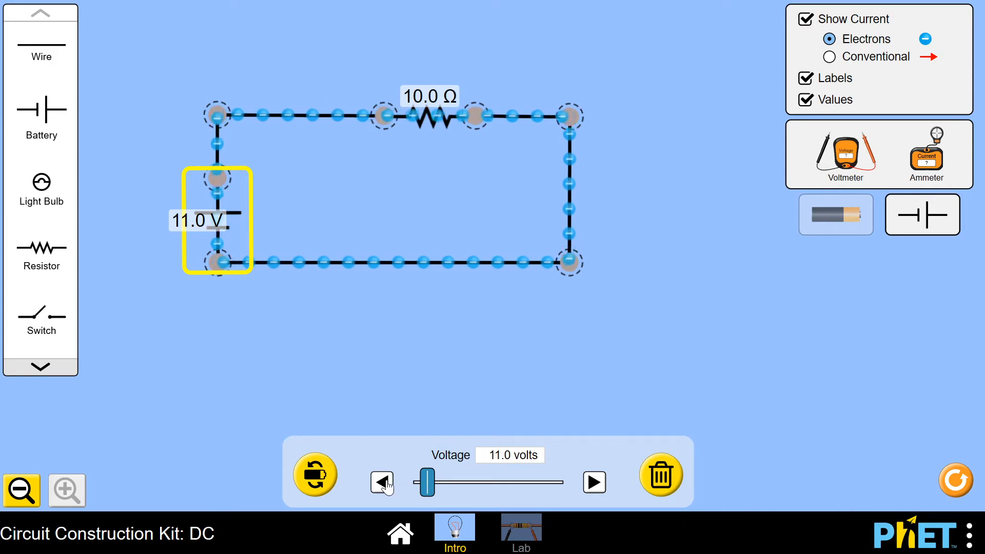
pyautogui.click(382, 482)
pyautogui.click(382, 482)
pyautogui.click(383, 482)
pyautogui.click(383, 482)
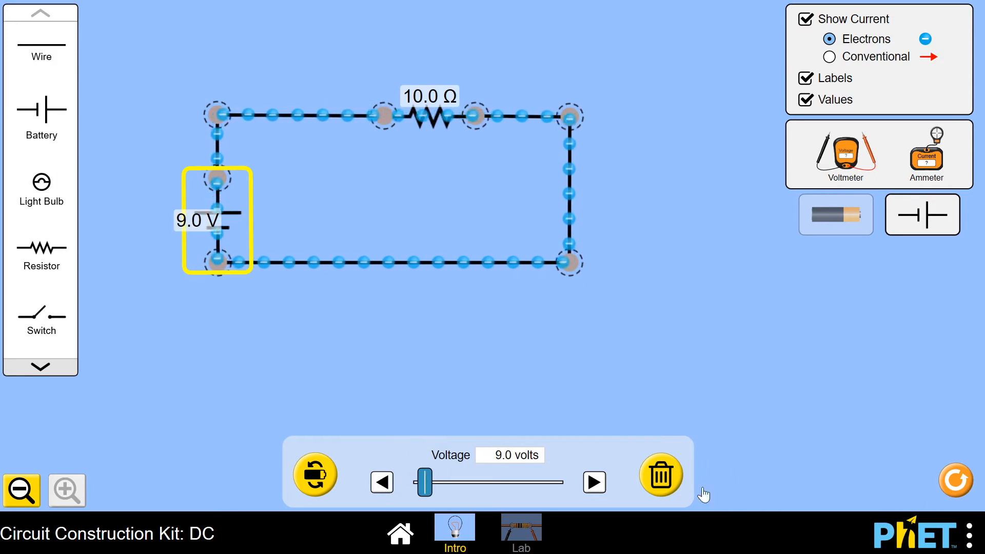
pyautogui.click(373, 292)
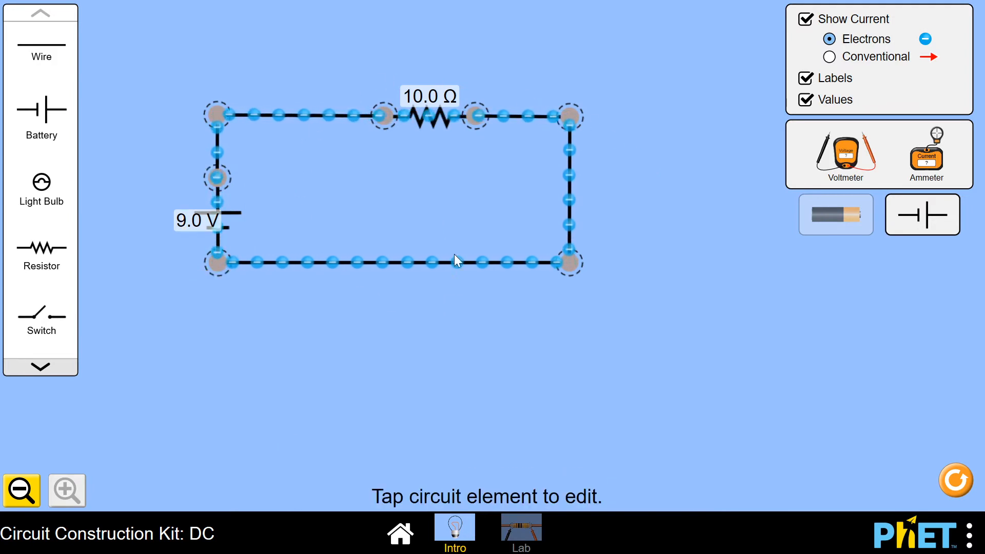
# Step: Lower the resistor's resistance to 0 ohms to demonstrate a short circuit, and finally set it to 6 ohms
pyautogui.click(437, 126)
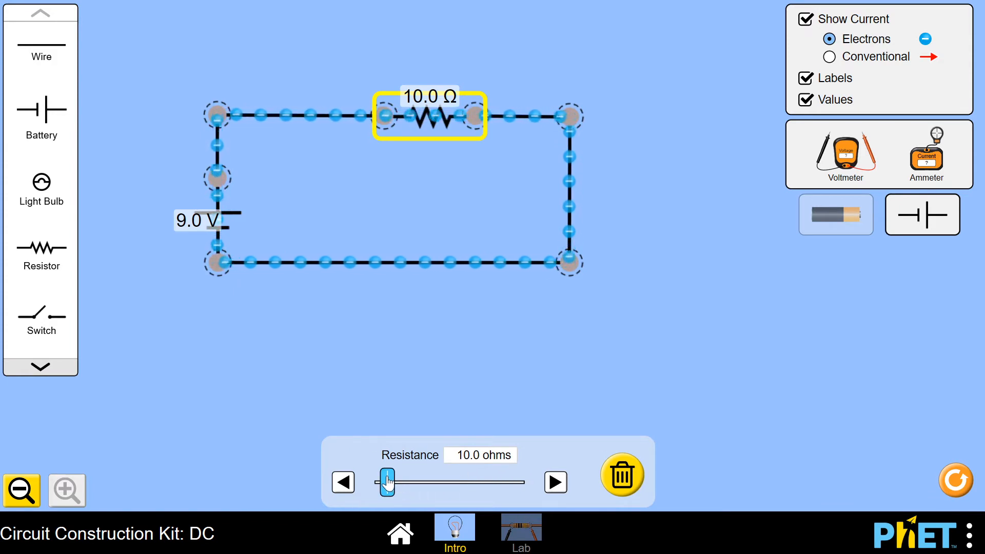
pyautogui.moveTo(388, 483); pyautogui.dragTo(375, 484)
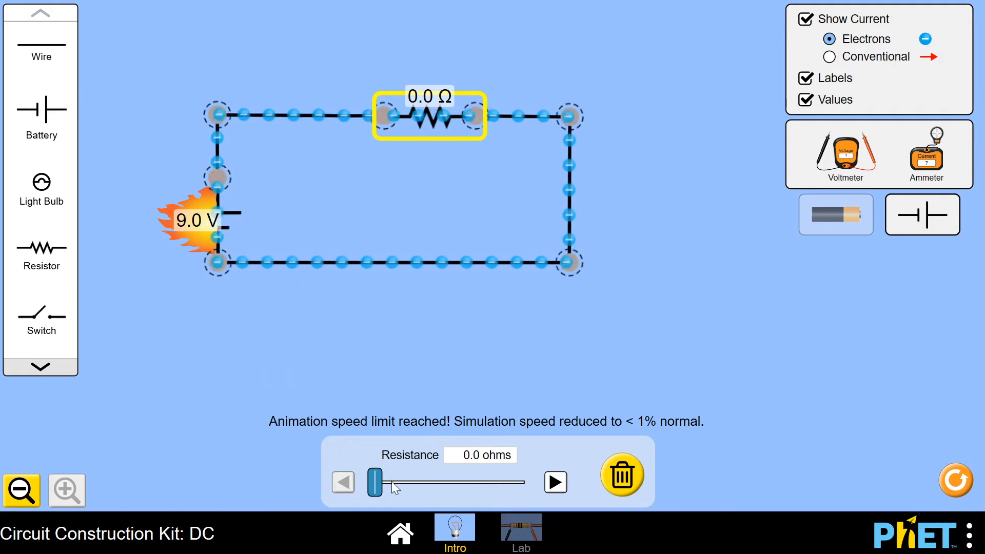
pyautogui.moveTo(376, 482)
pyautogui.mouseDown()
pyautogui.moveTo(397, 489)
pyautogui.moveTo(388, 489)
pyautogui.mouseUp()
pyautogui.click(342, 488)
pyautogui.click(342, 488)
pyautogui.click(342, 487)
pyautogui.click(342, 488)
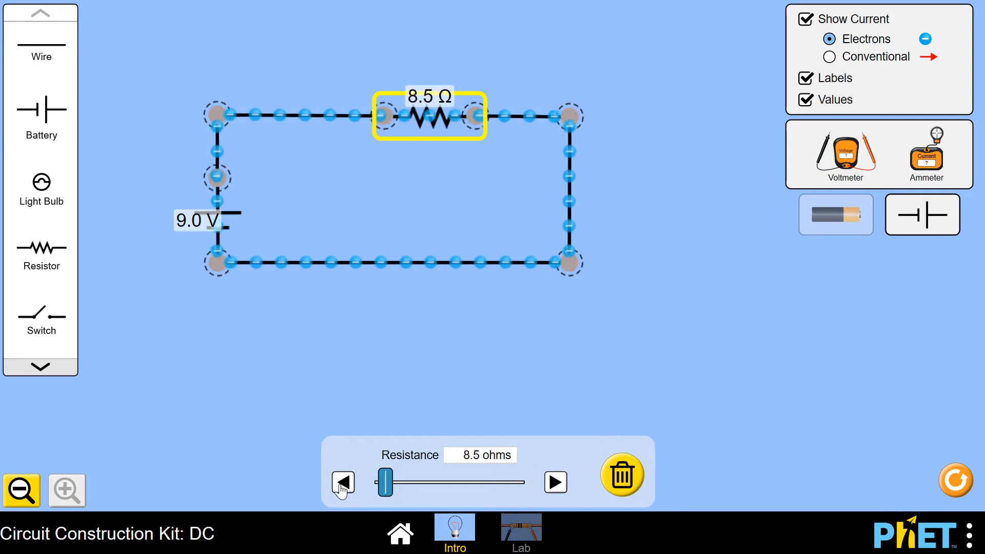
pyautogui.click(342, 487)
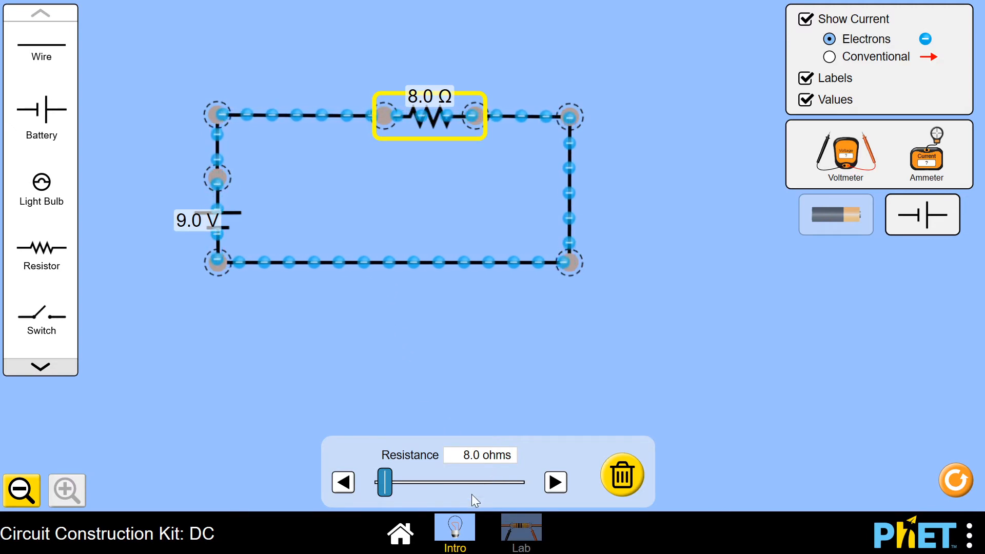
pyautogui.moveTo(392, 483); pyautogui.dragTo(398, 485)
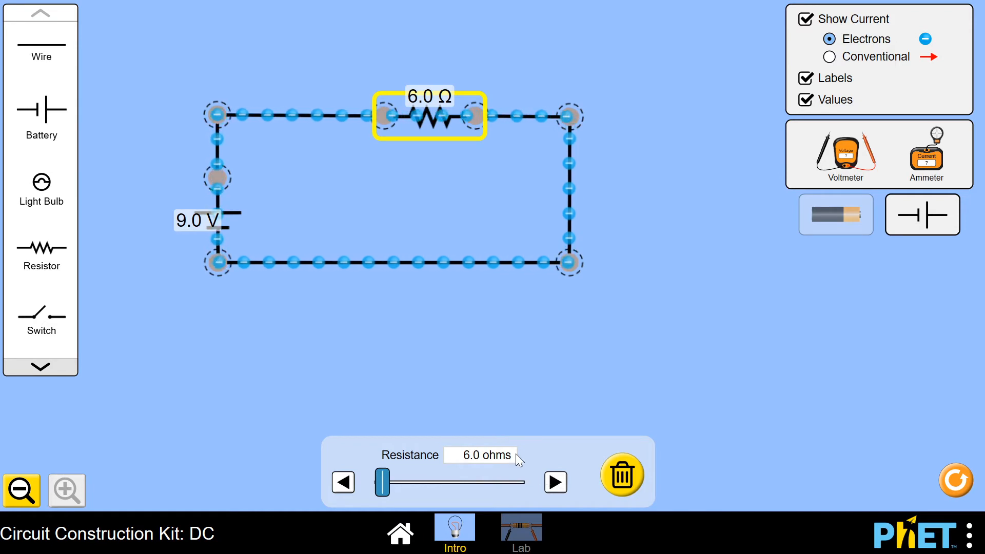
# Step: Place the voltmeter below the circuit with its black probe on the battery's lower terminal and red probe on the upper-left wire corner
pyautogui.moveTo(828, 165); pyautogui.dragTo(427, 412)
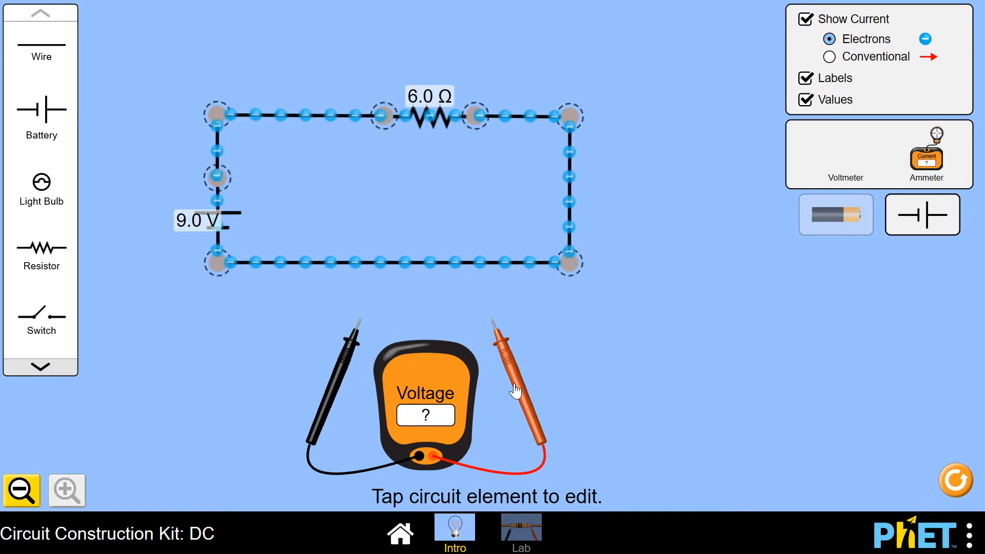
pyautogui.moveTo(345, 373); pyautogui.dragTo(202, 315)
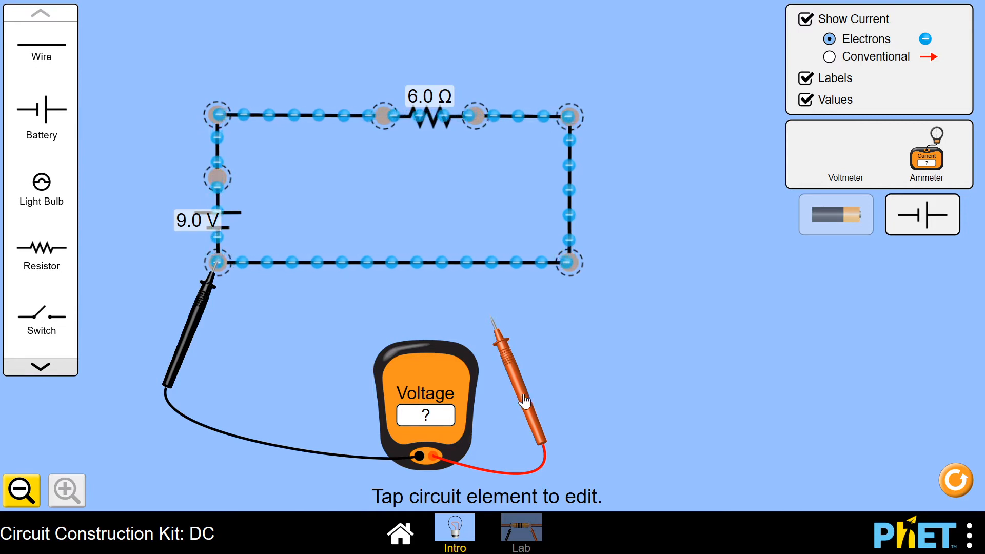
pyautogui.moveTo(525, 400); pyautogui.dragTo(246, 190)
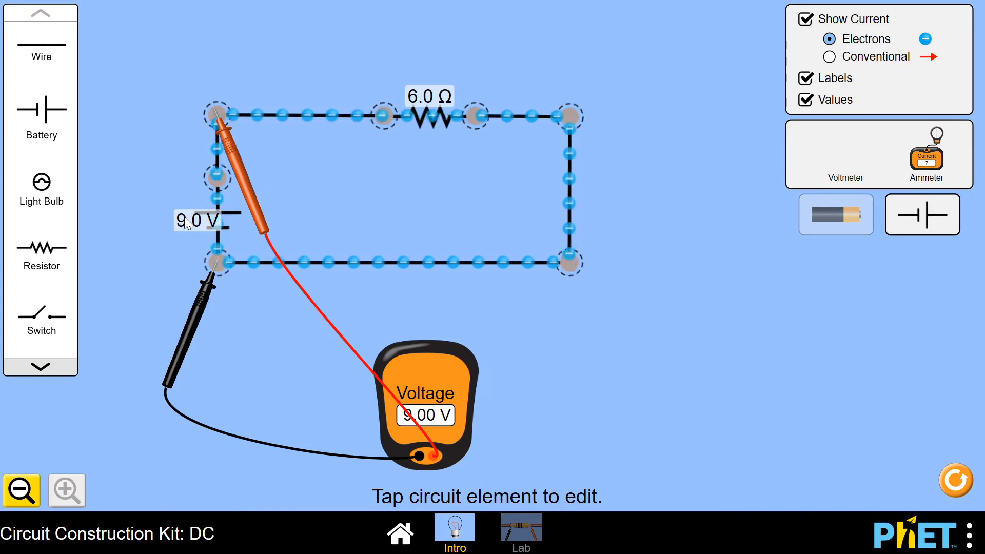
# Step: Set the battery's voltage to 12 V
pyautogui.click(233, 224)
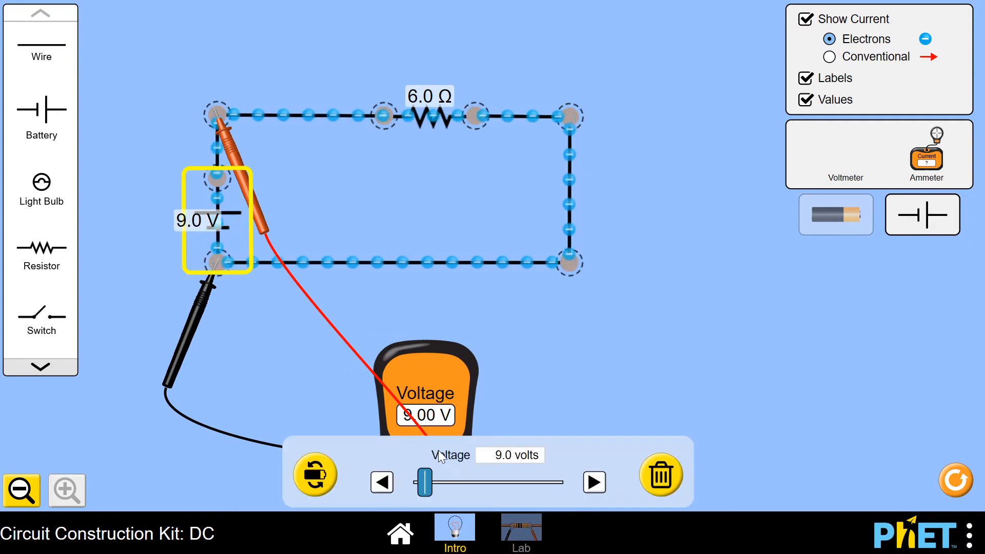
pyautogui.moveTo(424, 484); pyautogui.dragTo(443, 485)
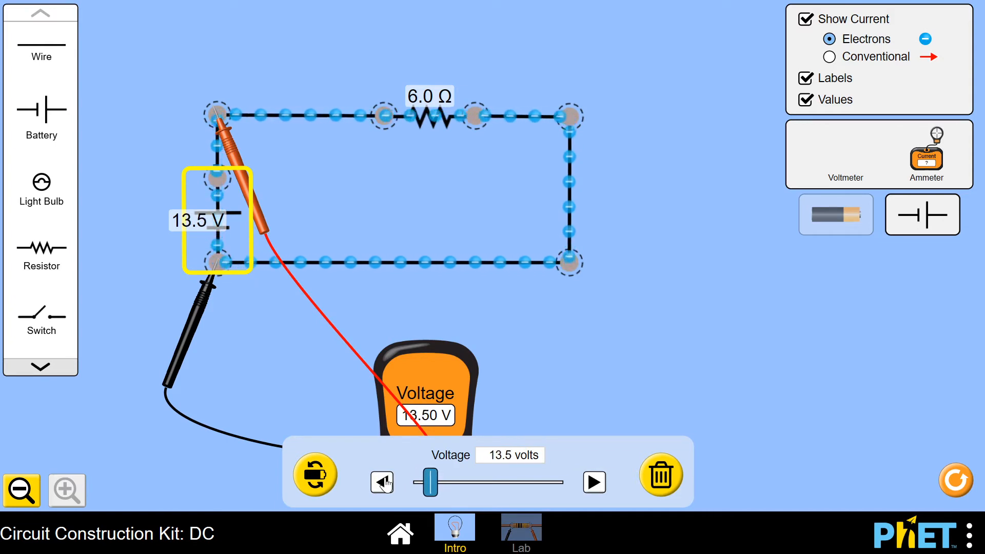
pyautogui.click(643, 396)
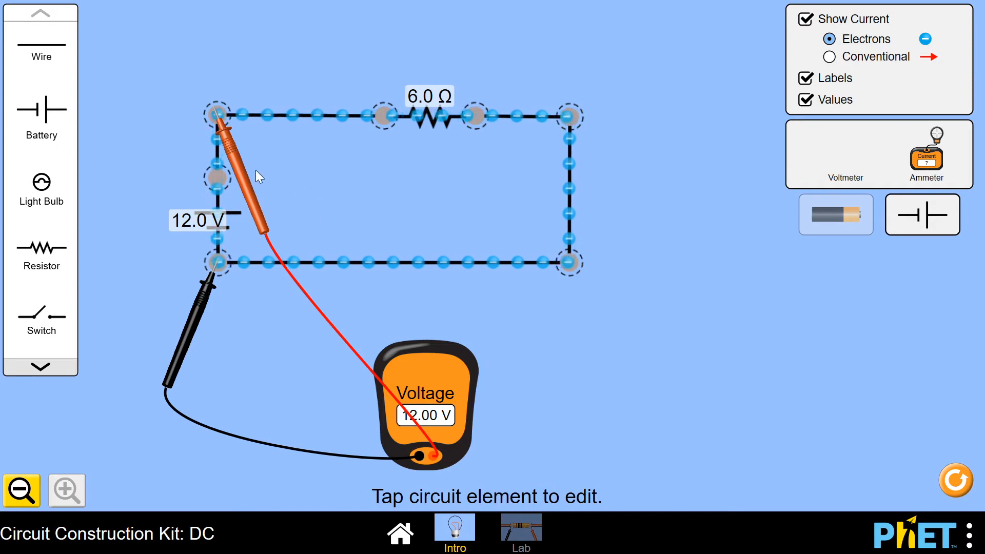
# Step: Measure the voltage from the battery's lower terminal to the ends of the resistor by moving the red probe
pyautogui.moveTo(245, 186); pyautogui.dragTo(501, 186)
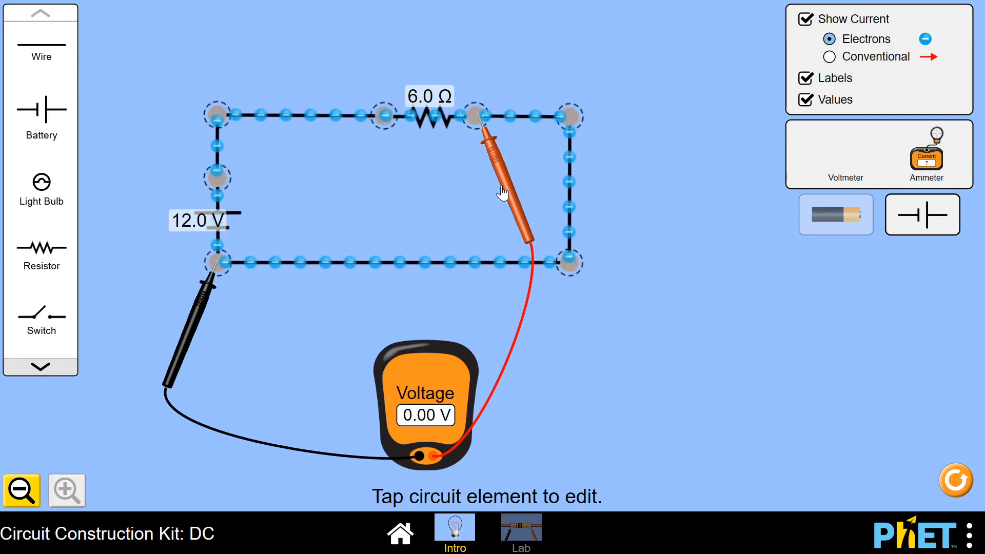
pyautogui.moveTo(505, 194); pyautogui.dragTo(406, 185)
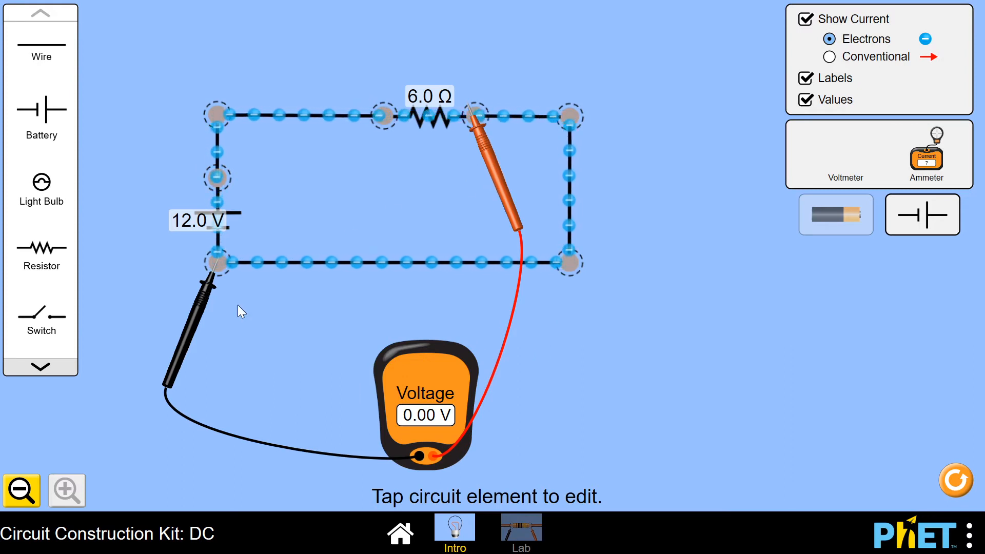
# Step: Measure the voltage between the resistor's ends and the battery's lower terminal, finishing with the red probe on the resistor's left end and the black on its right
pyautogui.moveTo(192, 329); pyautogui.dragTo(357, 182)
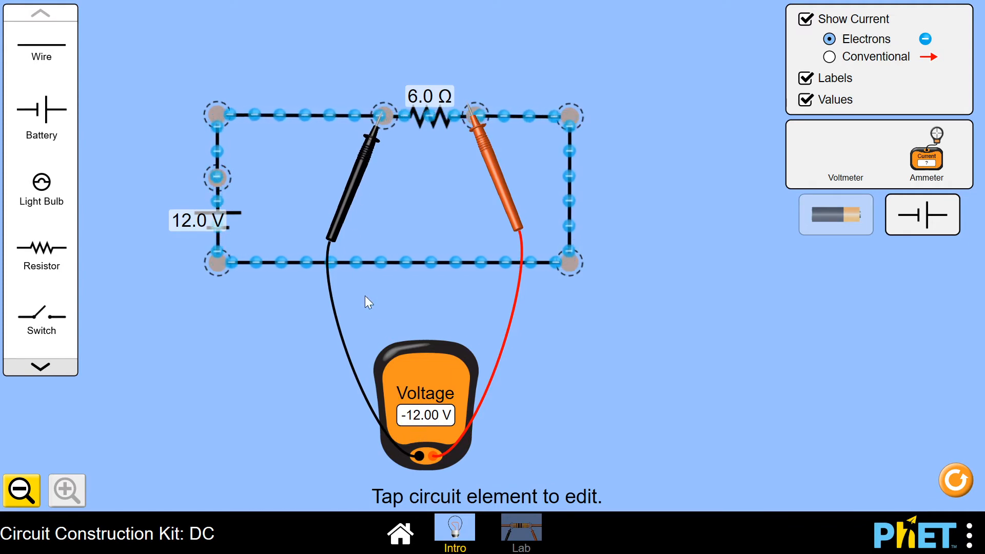
pyautogui.moveTo(346, 190); pyautogui.dragTo(205, 303)
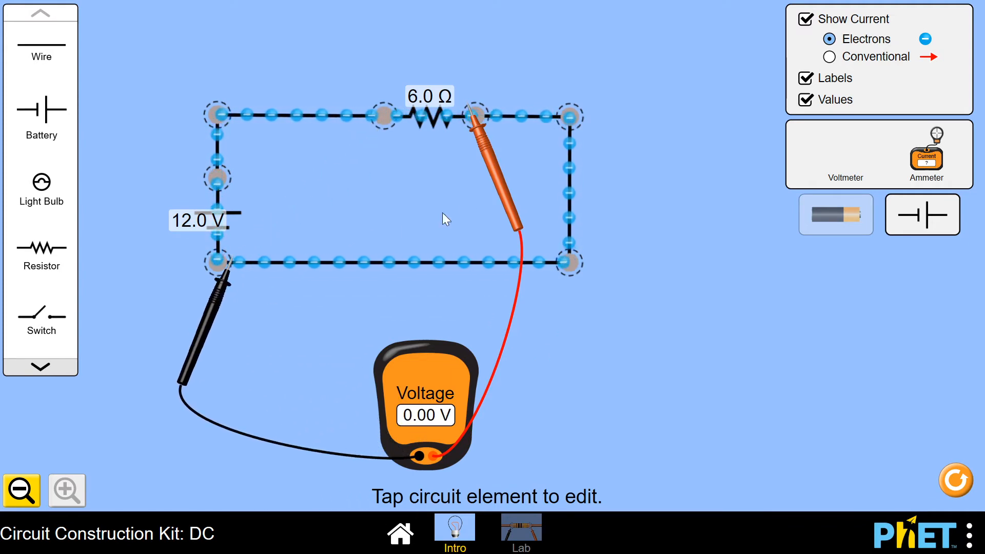
pyautogui.moveTo(497, 194); pyautogui.dragTo(420, 200)
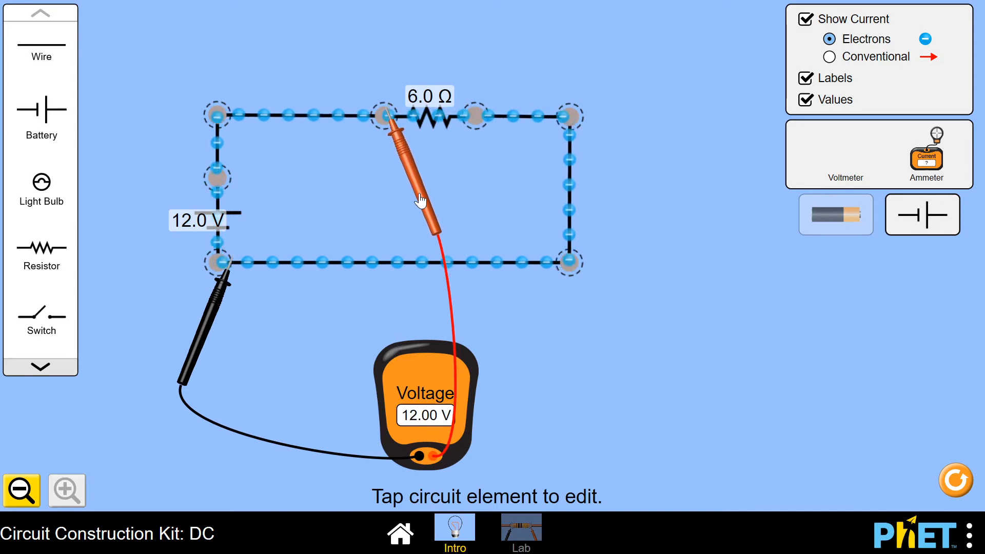
pyautogui.moveTo(200, 337); pyautogui.dragTo(455, 207)
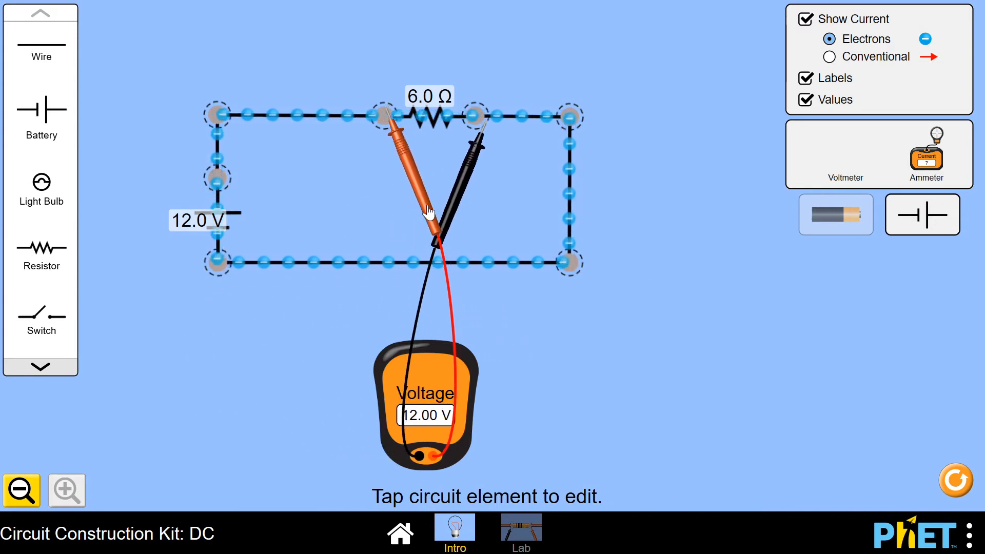
# Step: Swap the voltmeter probes across the resistor, with the black probe on its left end and the red probe on its right end
pyautogui.moveTo(428, 216); pyautogui.dragTo(536, 249)
pyautogui.moveTo(444, 218); pyautogui.dragTo(346, 243)
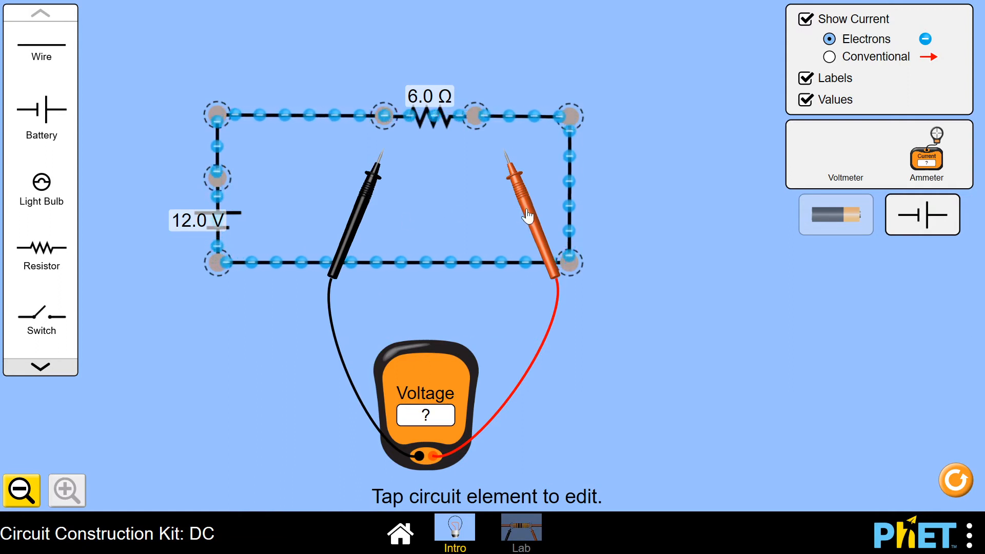
pyautogui.moveTo(368, 211); pyautogui.dragTo(370, 172)
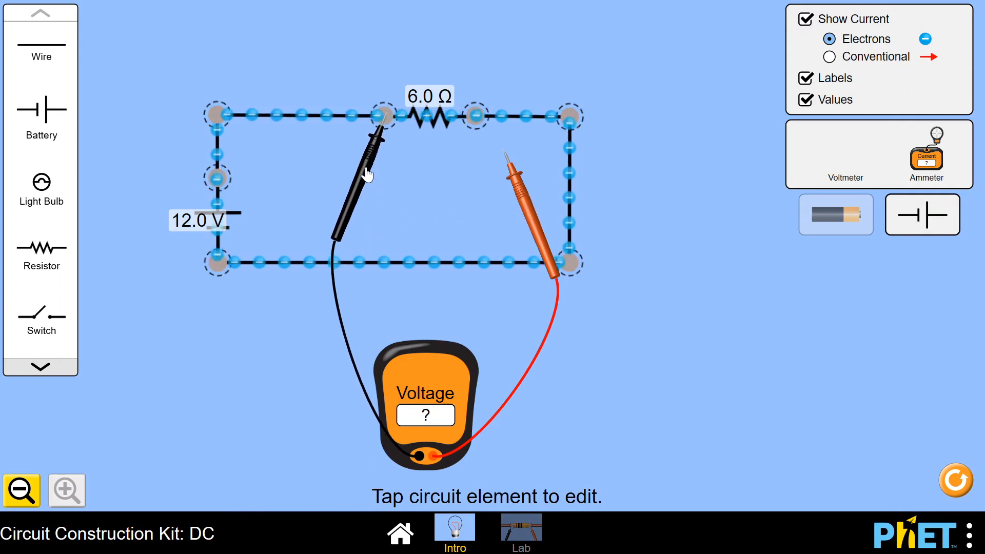
pyautogui.moveTo(521, 216); pyautogui.dragTo(493, 172)
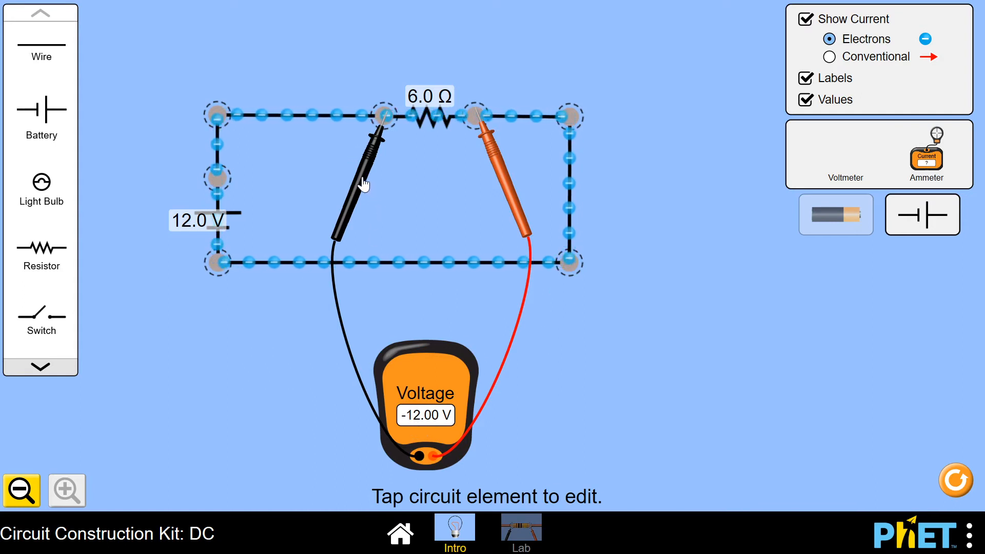
# Step: Measure from the upper-left wire corner to the resistor's right end and the battery's lower terminal, and return both probes to the resistor's ends
pyautogui.moveTo(364, 184); pyautogui.dragTo(198, 182)
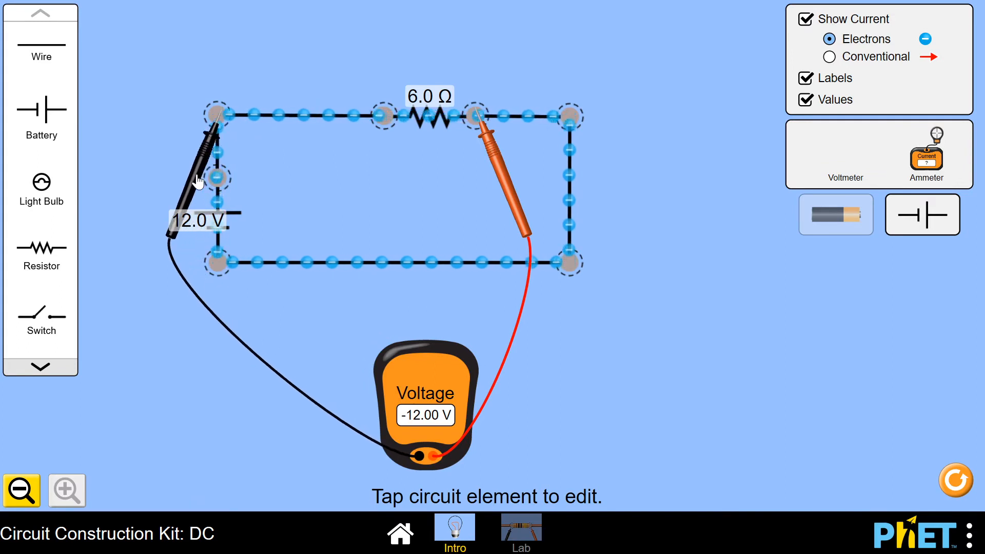
pyautogui.moveTo(508, 191); pyautogui.dragTo(244, 343)
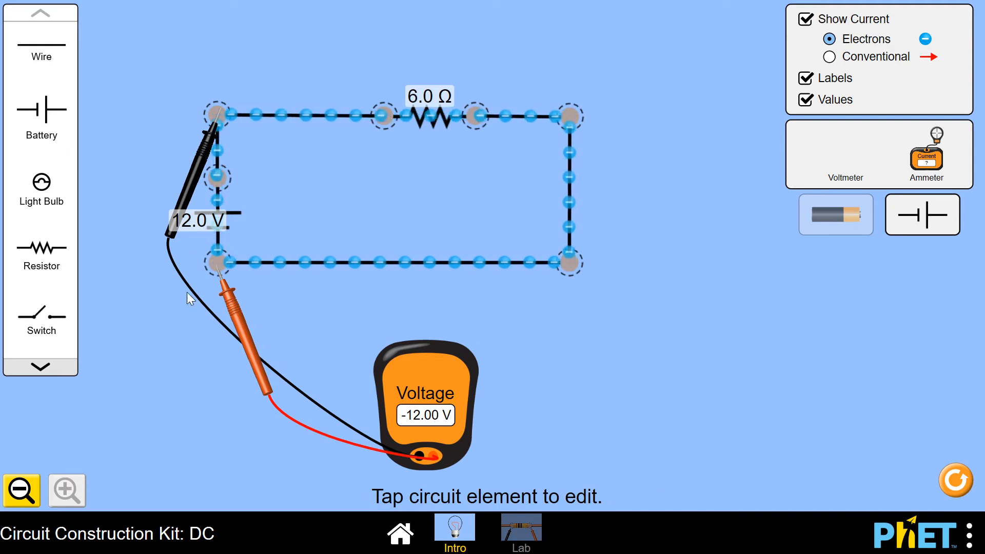
pyautogui.moveTo(247, 328); pyautogui.dragTo(505, 177)
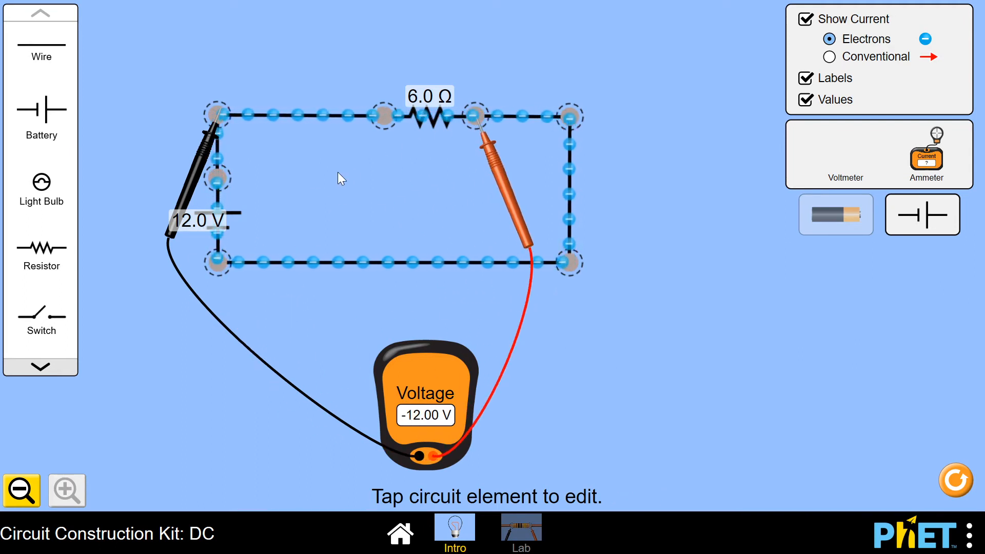
pyautogui.moveTo(198, 177); pyautogui.dragTo(362, 183)
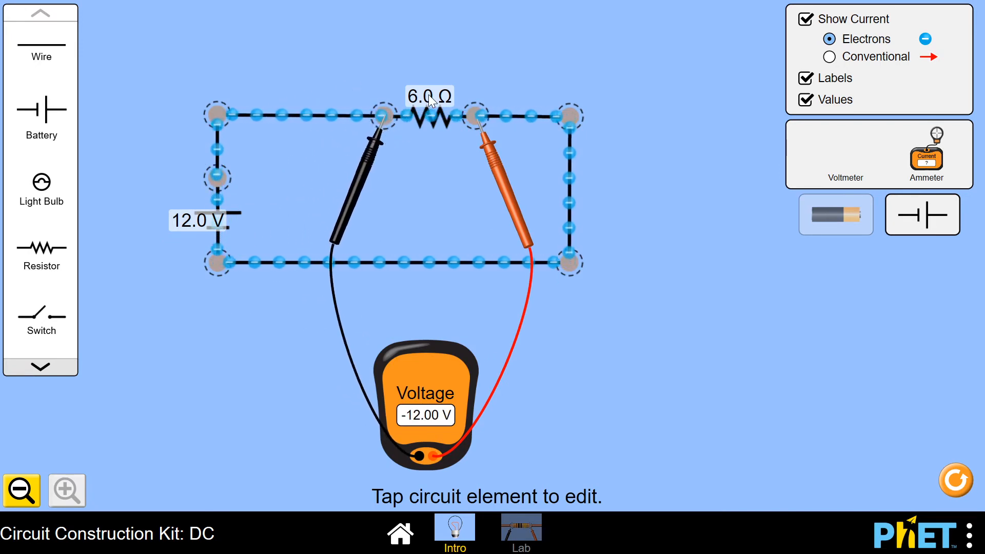
# Step: Set the resistor's resistance to 9 ohms and move the voltmeter body slightly closer to the circuit
pyautogui.click(430, 117)
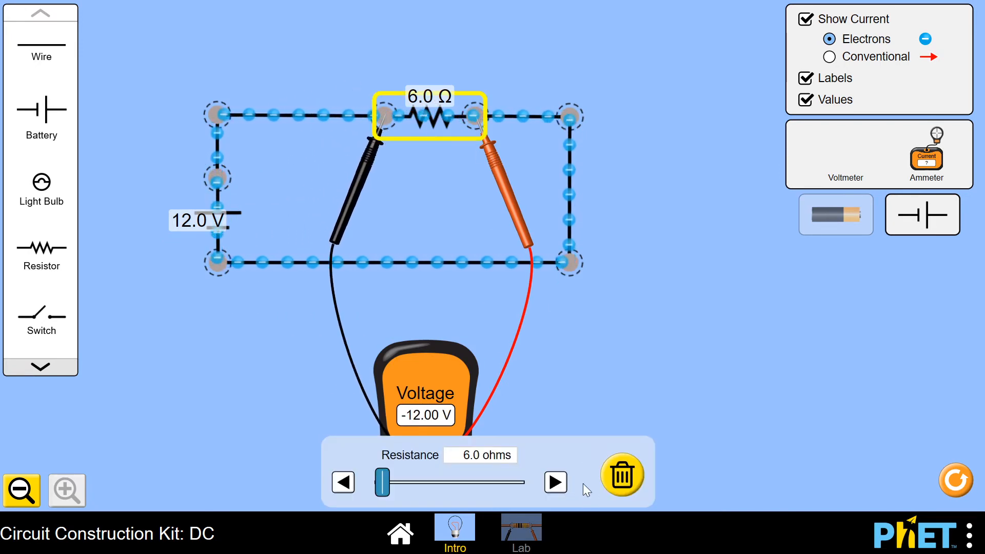
pyautogui.moveTo(384, 485); pyautogui.dragTo(396, 485)
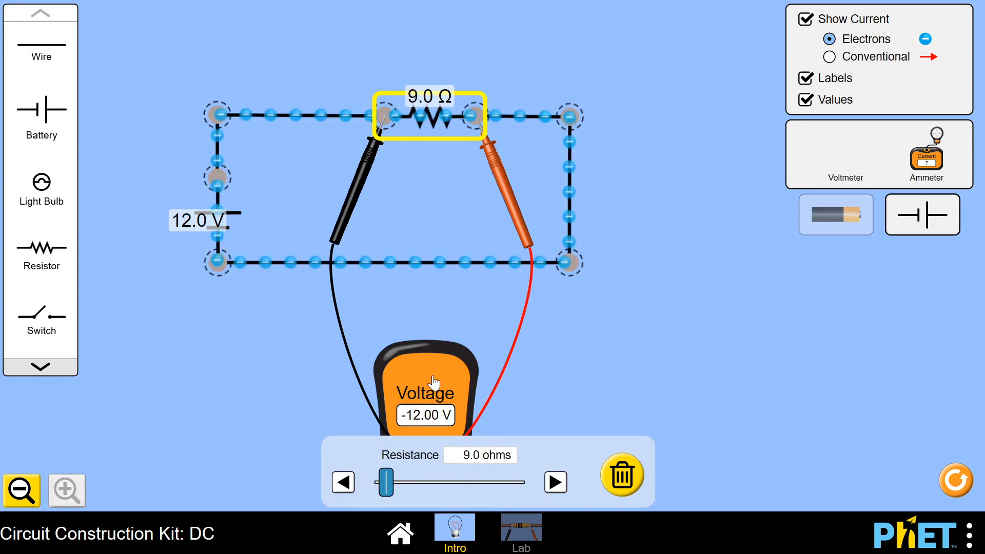
pyautogui.moveTo(433, 382); pyautogui.dragTo(448, 341)
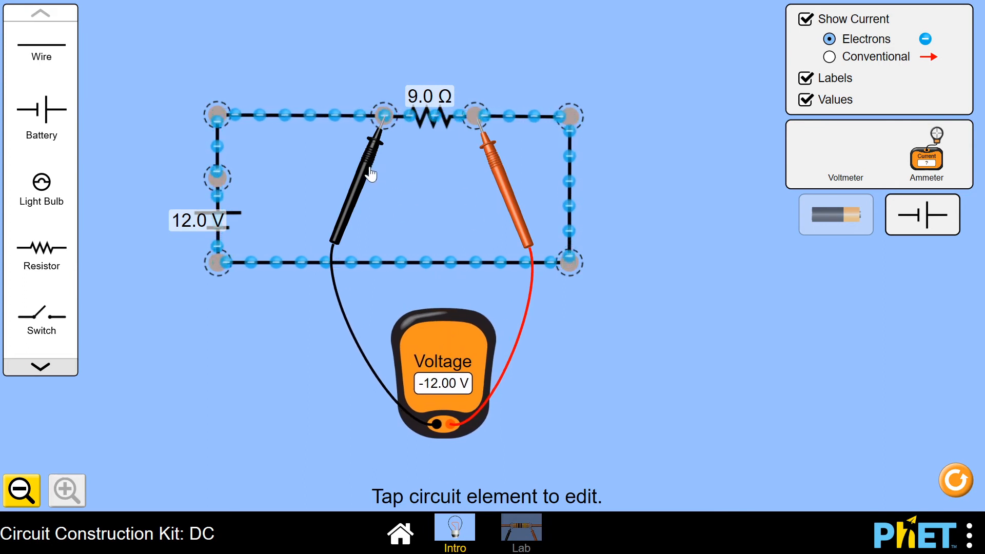
# Step: Measure the voltage across the battery's terminals, and return the black probe to the resistor's left end and the red probe to its right end
pyautogui.moveTo(368, 171); pyautogui.dragTo(205, 317)
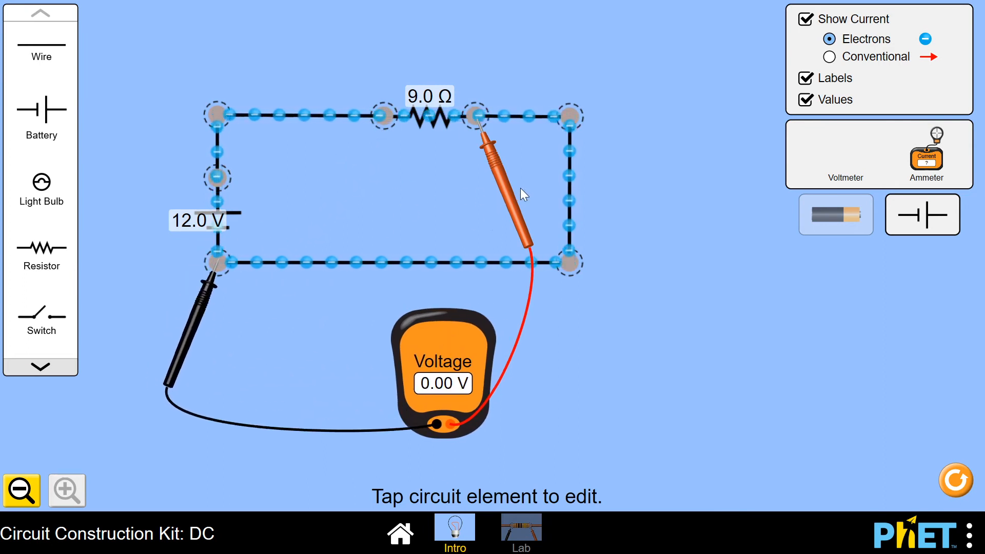
pyautogui.moveTo(519, 191); pyautogui.dragTo(364, 245)
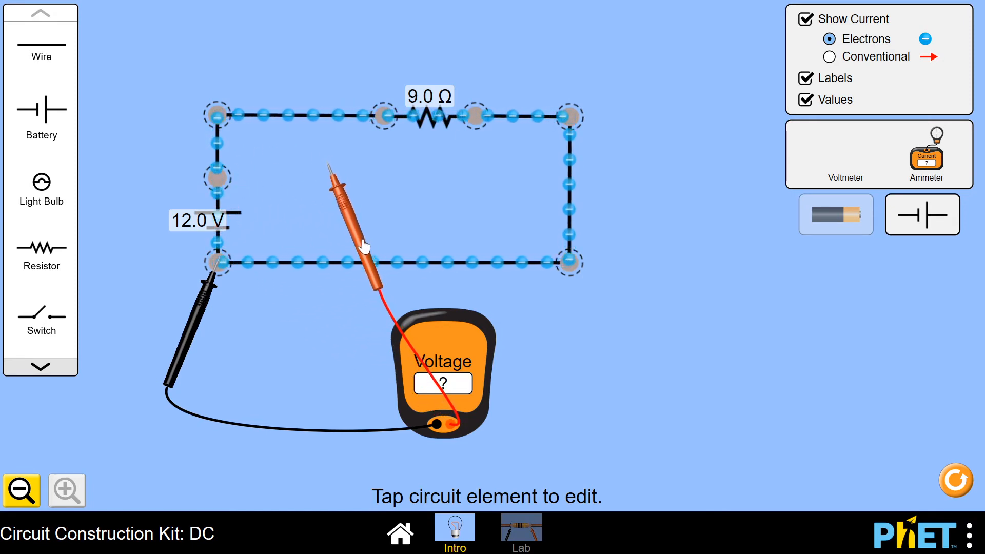
pyautogui.moveTo(364, 245); pyautogui.dragTo(261, 255)
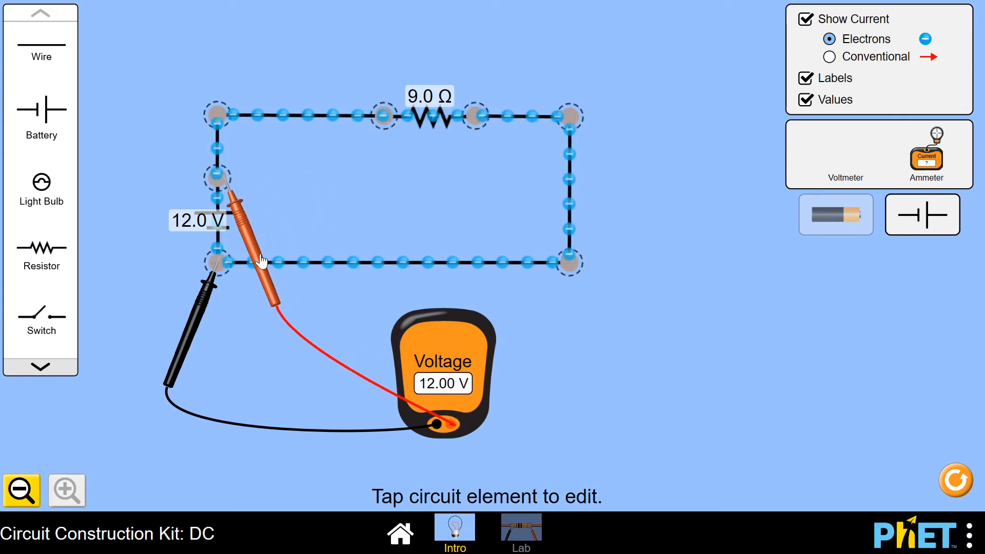
pyautogui.moveTo(207, 307); pyautogui.dragTo(241, 231)
pyautogui.moveTo(180, 257); pyautogui.dragTo(183, 349)
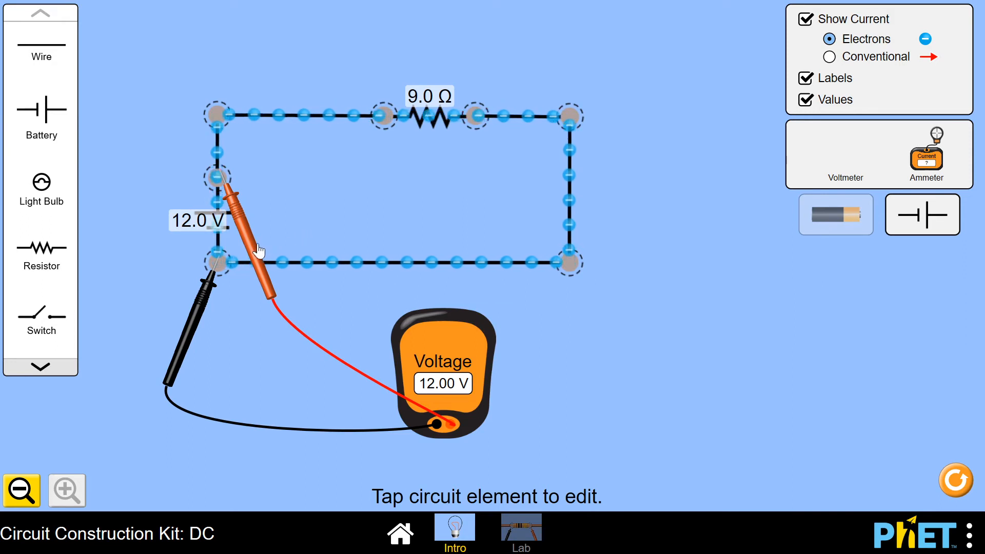
pyautogui.moveTo(259, 256); pyautogui.dragTo(519, 198)
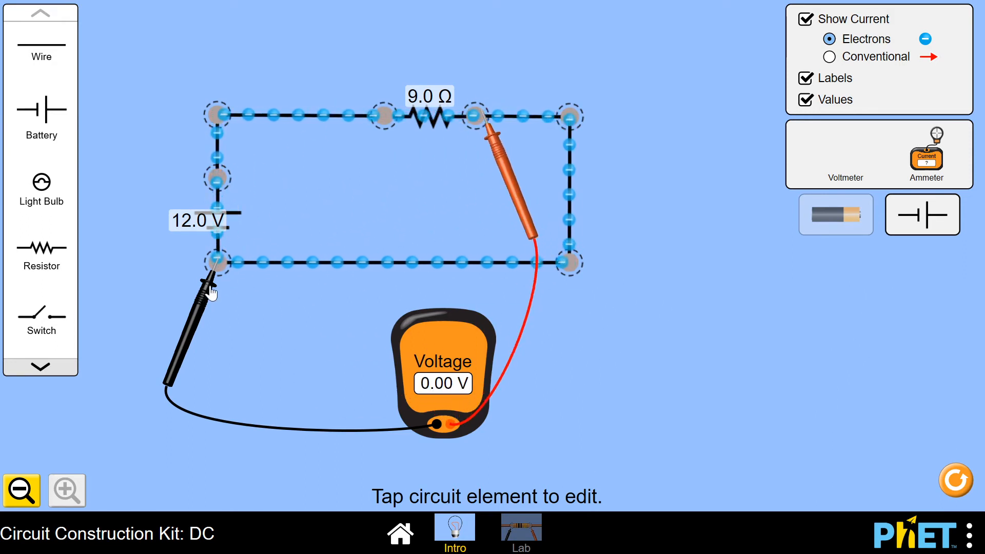
pyautogui.moveTo(211, 287); pyautogui.dragTo(377, 152)
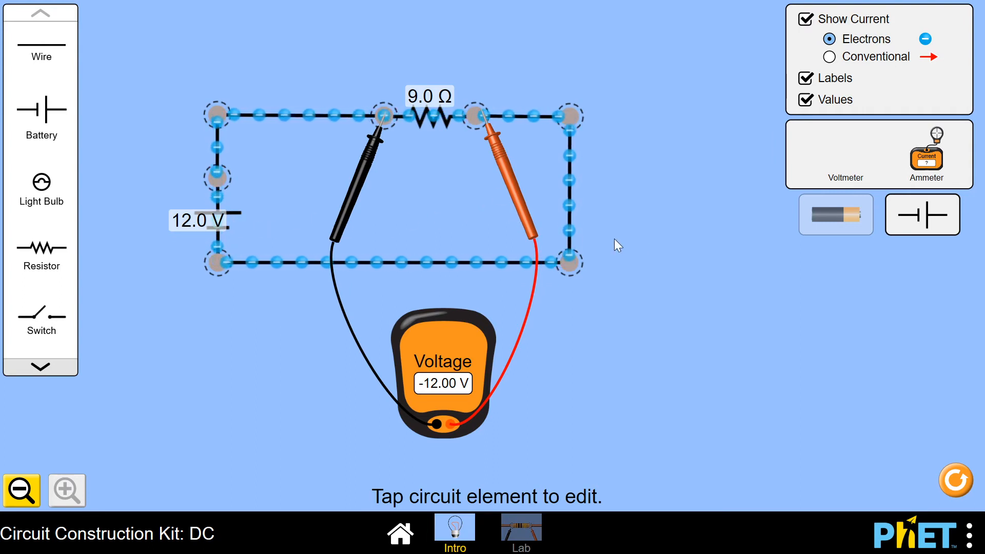
# Step: Place the ammeter below the circuit's lower-left corner and put its sensor on the bottom wire near the battery
pyautogui.moveTo(927, 163); pyautogui.dragTo(193, 379)
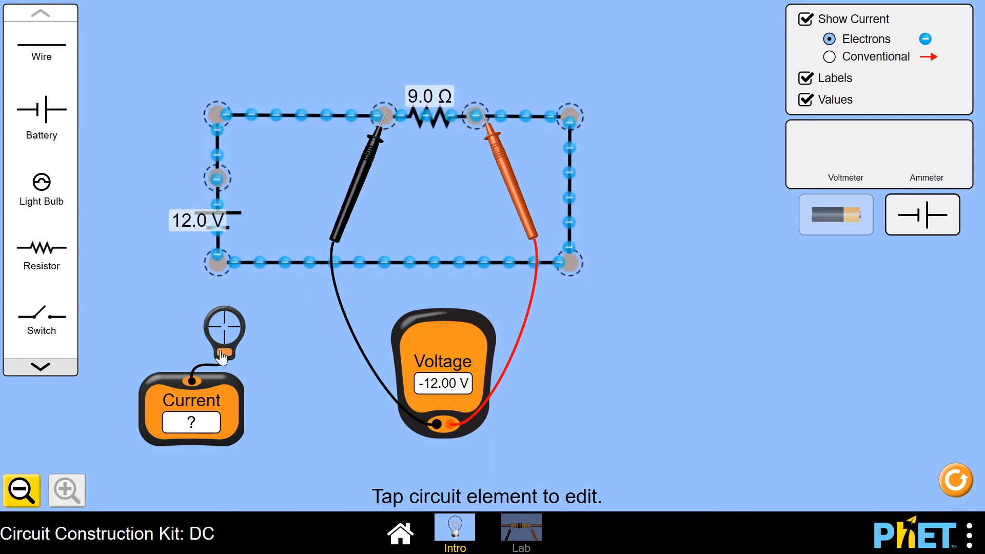
pyautogui.moveTo(226, 357); pyautogui.dragTo(275, 294)
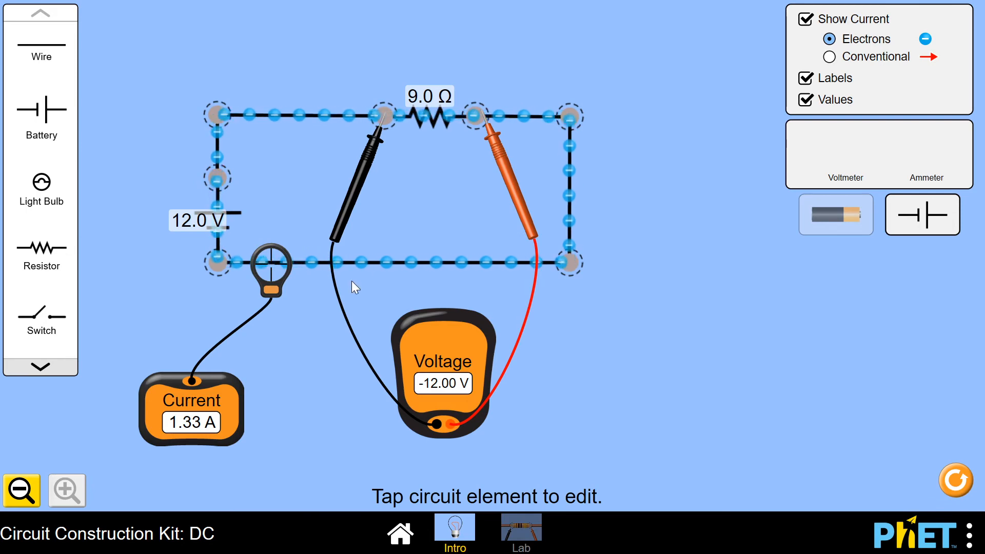
pyautogui.moveTo(272, 291)
pyautogui.mouseDown()
pyautogui.moveTo(222, 251)
pyautogui.moveTo(258, 198)
pyautogui.moveTo(346, 148)
pyautogui.moveTo(436, 137)
pyautogui.moveTo(564, 167)
pyautogui.moveTo(573, 188)
pyautogui.moveTo(448, 292)
pyautogui.moveTo(280, 290)
pyautogui.mouseUp()
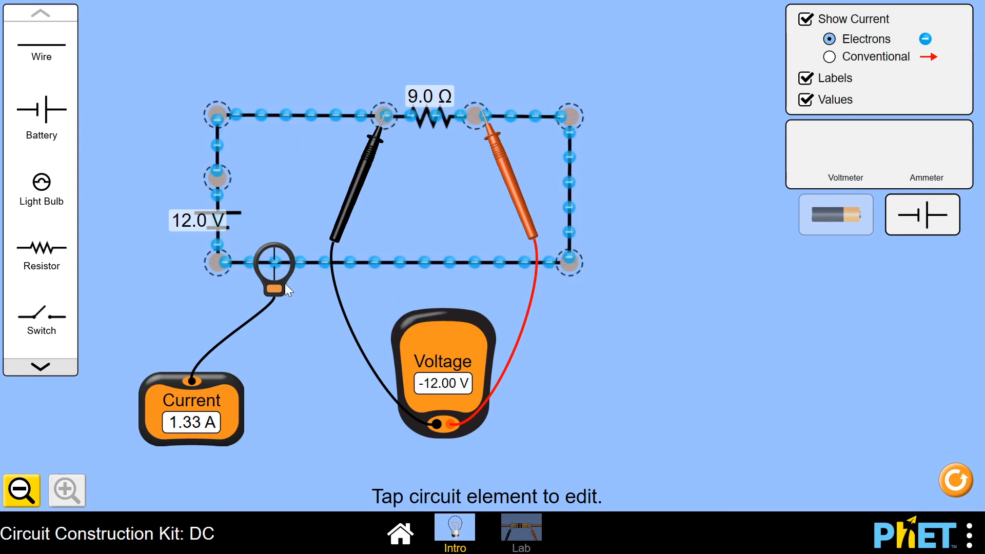
# Step: Raise the battery's voltage to 13 V and 30 V to compare the current, and return it to 12 V
pyautogui.click(213, 213)
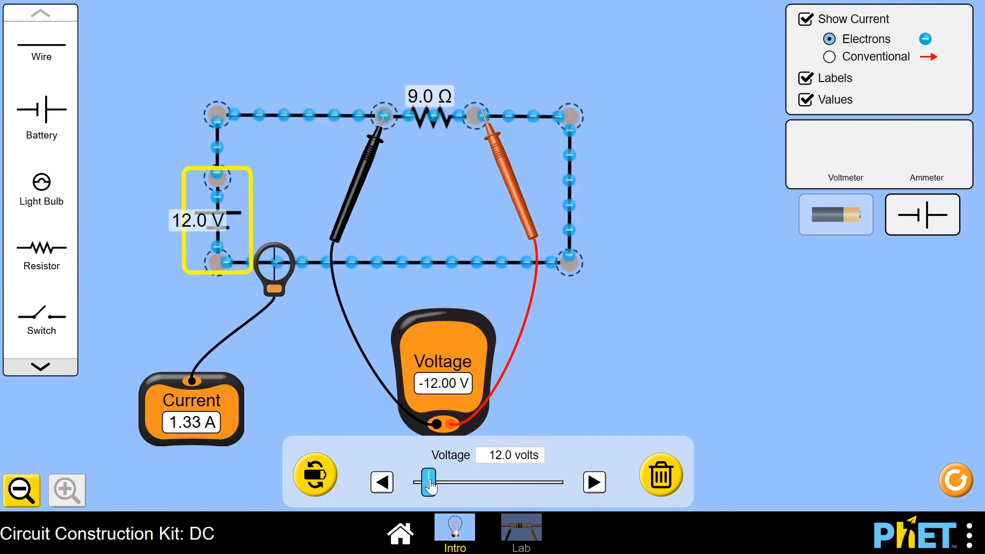
pyautogui.moveTo(432, 485); pyautogui.dragTo(436, 485)
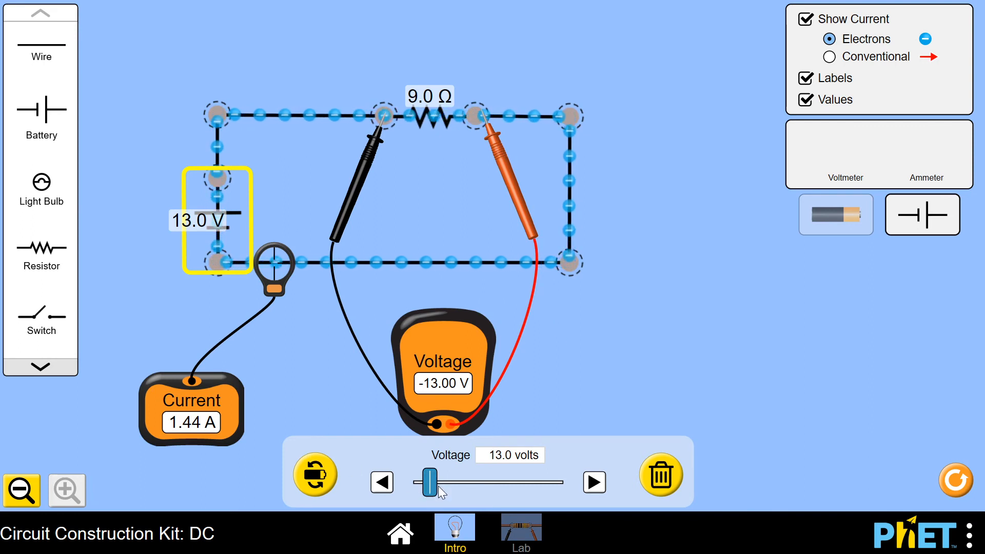
pyautogui.moveTo(434, 485); pyautogui.dragTo(456, 484)
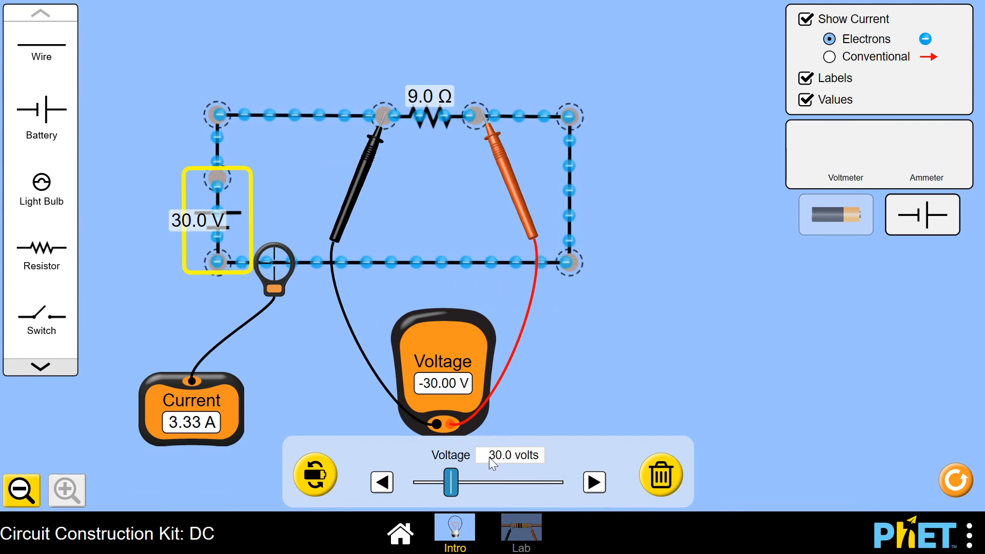
pyautogui.moveTo(451, 488); pyautogui.dragTo(428, 492)
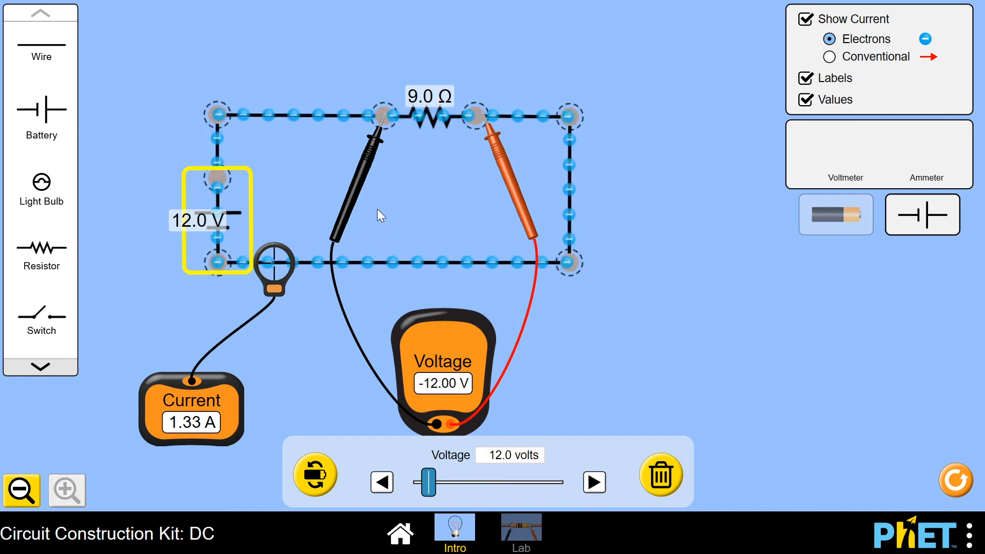
# Step: Set the resistor's resistance to 59 ohms and shift the ammeter's sensor slightly farther along the bottom wire
pyautogui.click(435, 125)
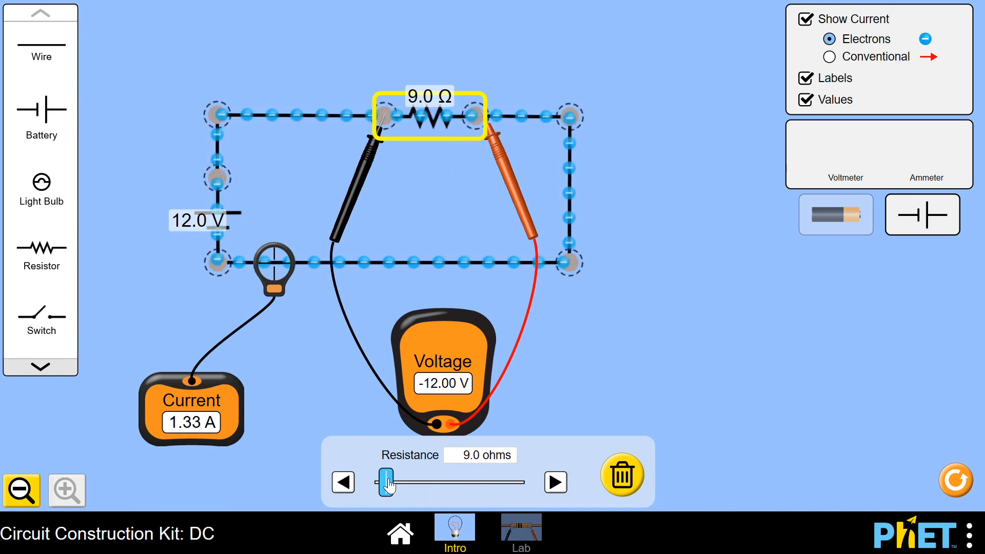
pyautogui.moveTo(389, 483); pyautogui.dragTo(451, 494)
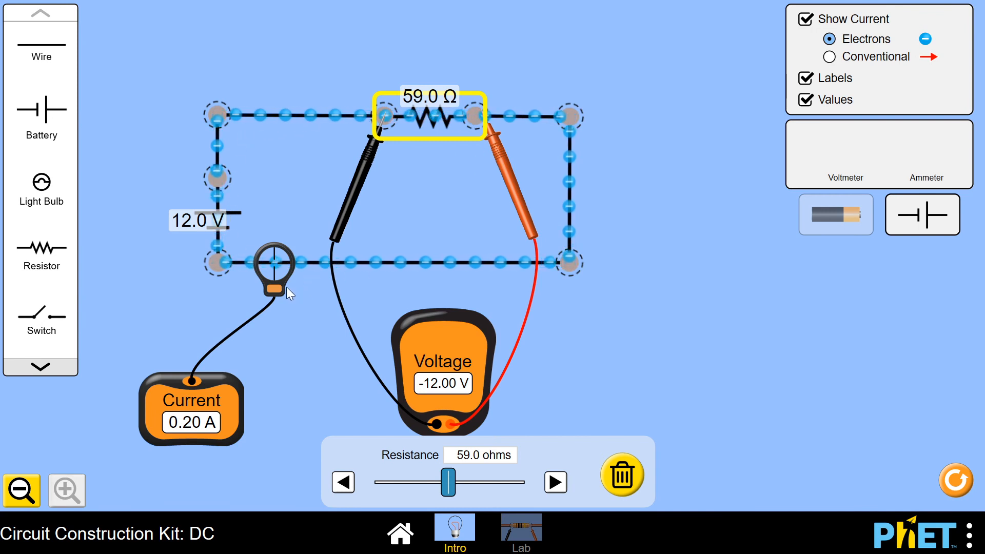
pyautogui.moveTo(287, 287); pyautogui.dragTo(289, 316)
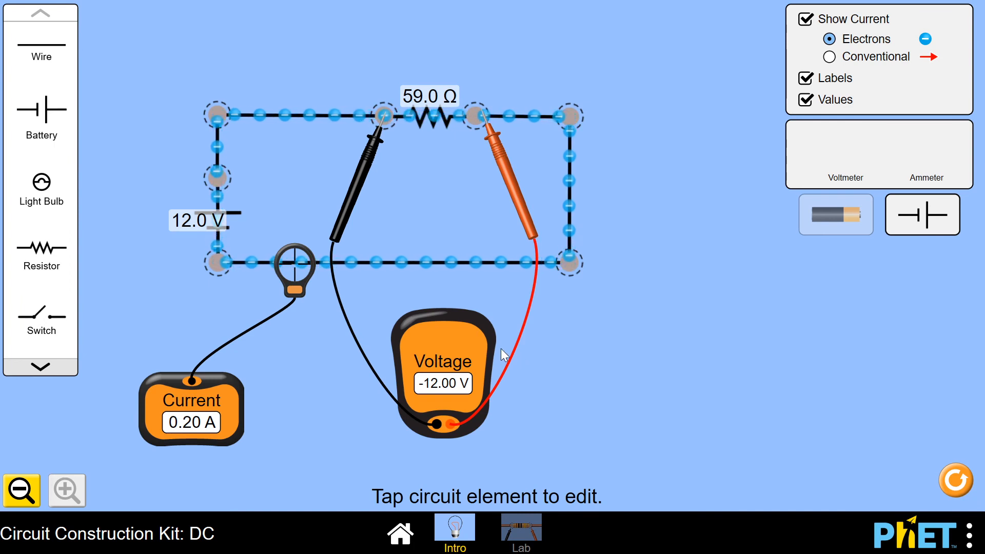
# Step: Lower the resistor's resistance through 14 ohms to 0 ohms to compare the current, and finally set it to 6 ohms
pyautogui.click(435, 133)
pyautogui.moveTo(445, 491); pyautogui.dragTo(421, 494)
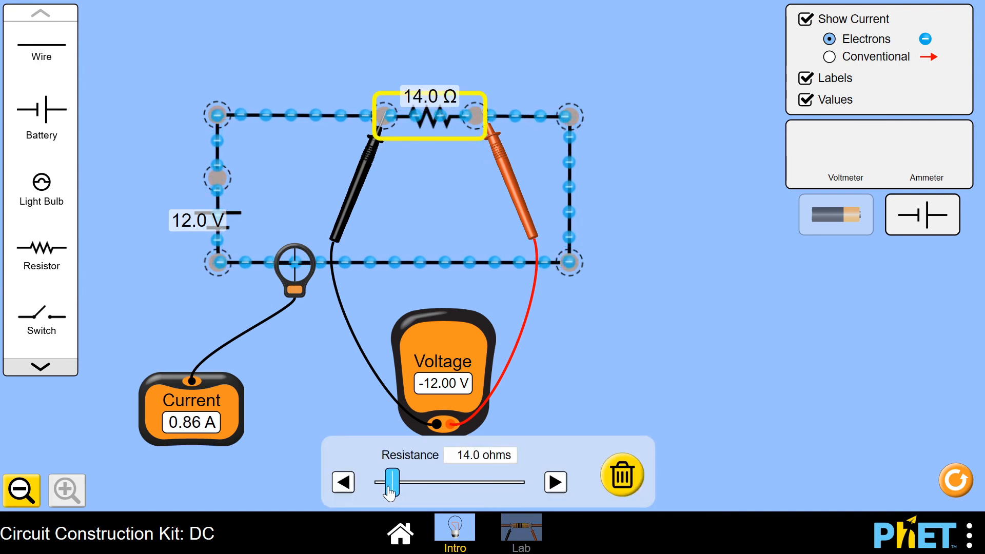
pyautogui.moveTo(381, 494); pyautogui.dragTo(368, 490)
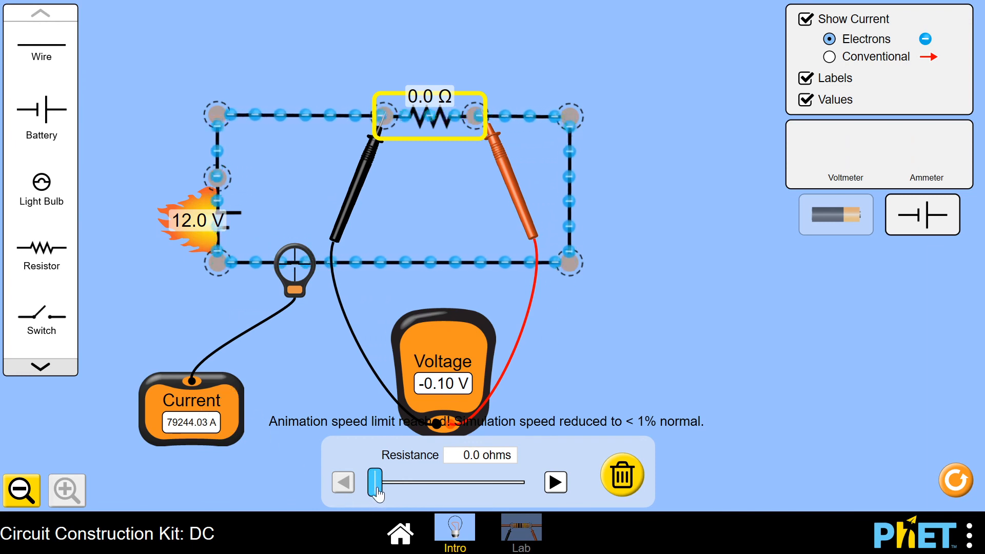
pyautogui.moveTo(378, 491); pyautogui.dragTo(386, 492)
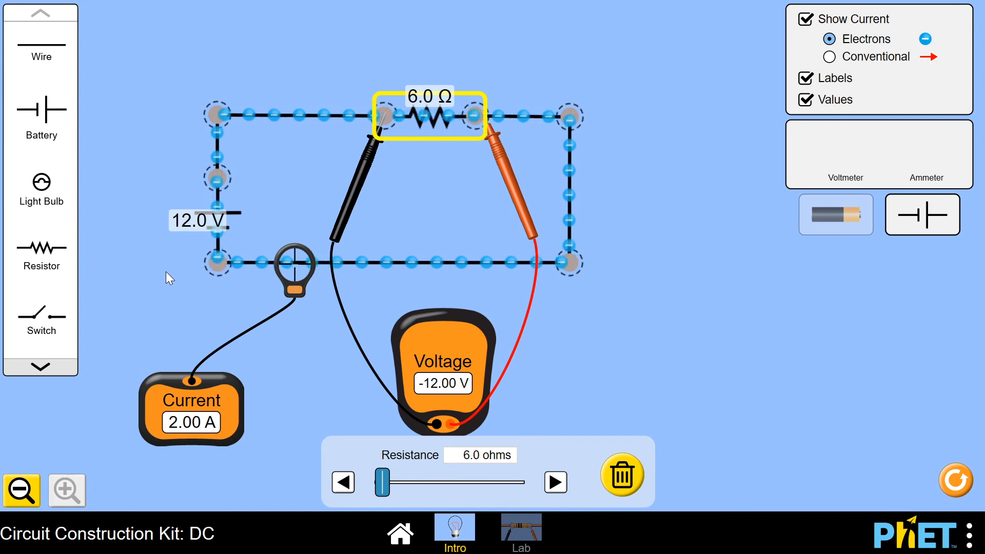
# Step: Add a separate light bulb and switch to the right of the circuit, and connect three batteries end to end above it
pyautogui.moveTo(41, 193); pyautogui.dragTo(710, 148)
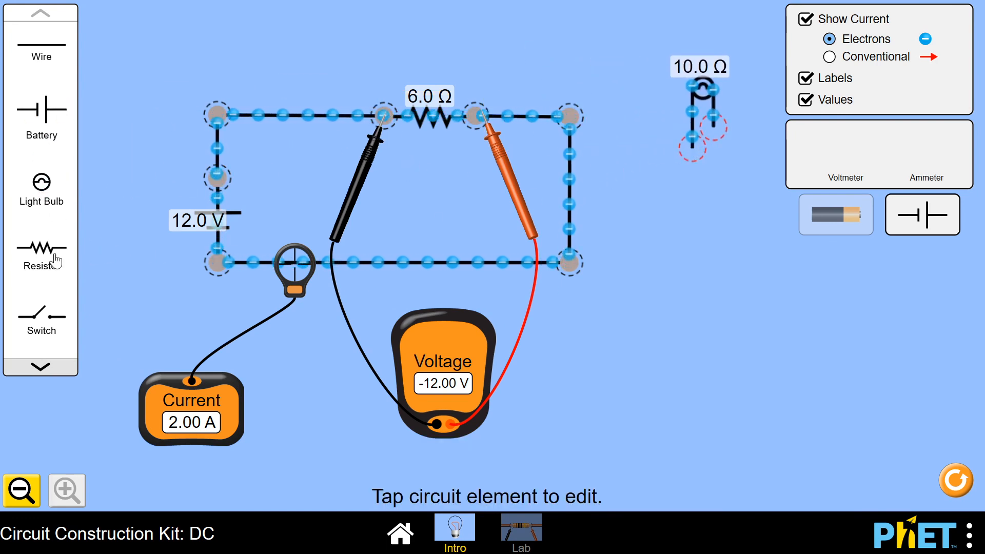
pyautogui.moveTo(41, 316); pyautogui.dragTo(690, 351)
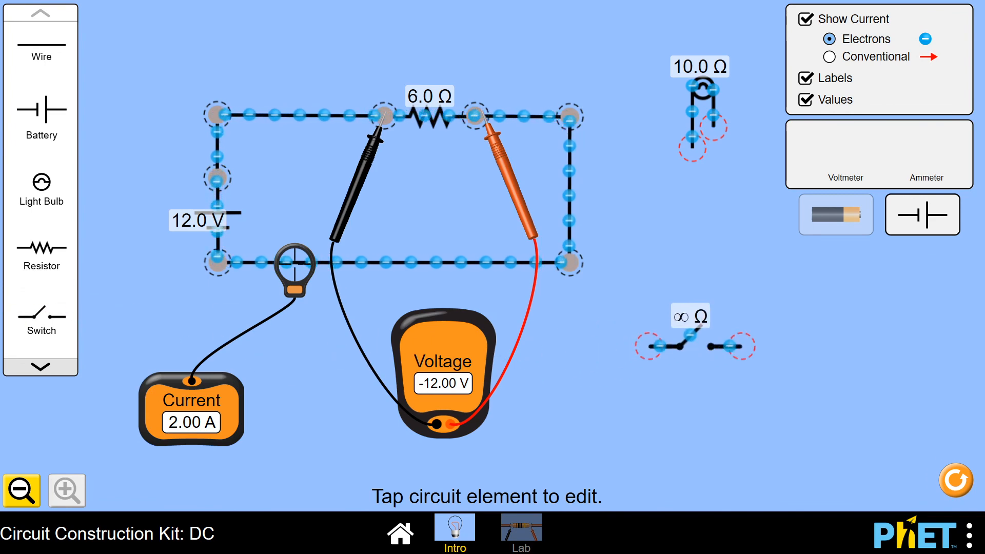
pyautogui.moveTo(42, 109); pyautogui.dragTo(252, 43)
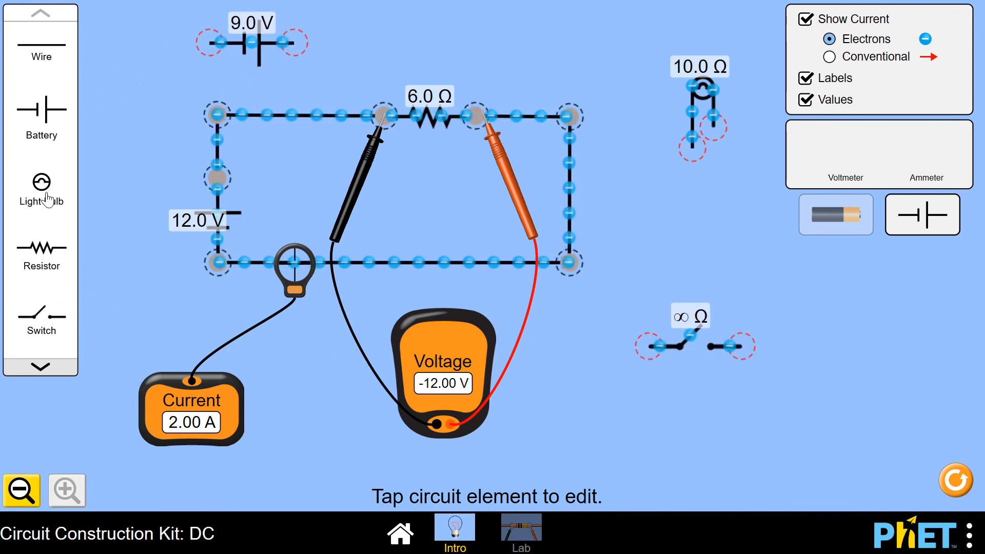
pyautogui.moveTo(42, 109); pyautogui.dragTo(336, 46)
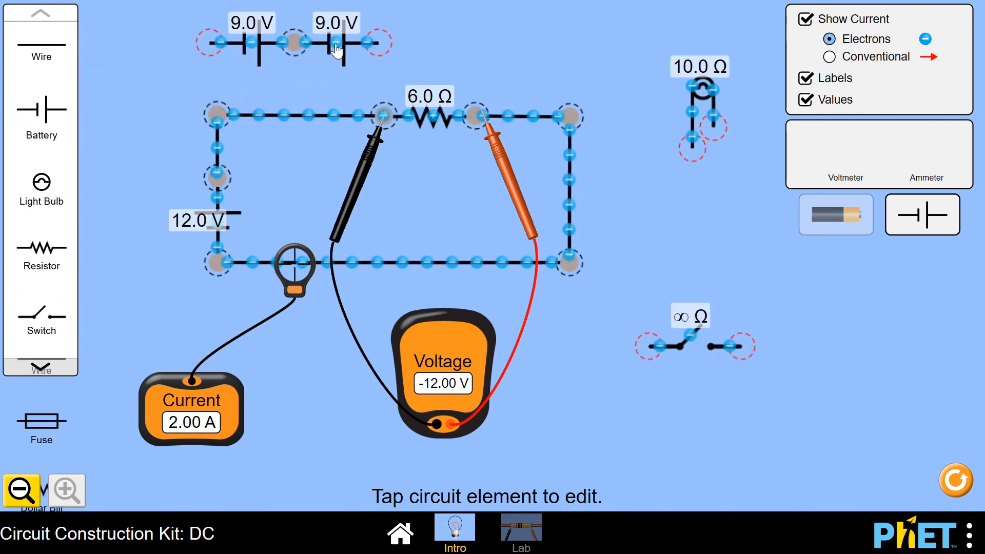
pyautogui.moveTo(61, 125); pyautogui.dragTo(420, 45)
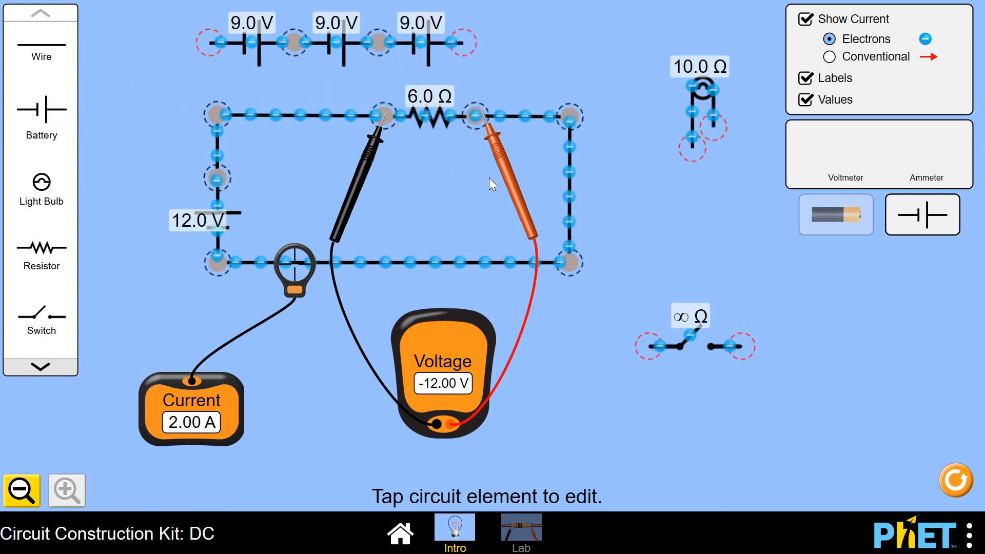